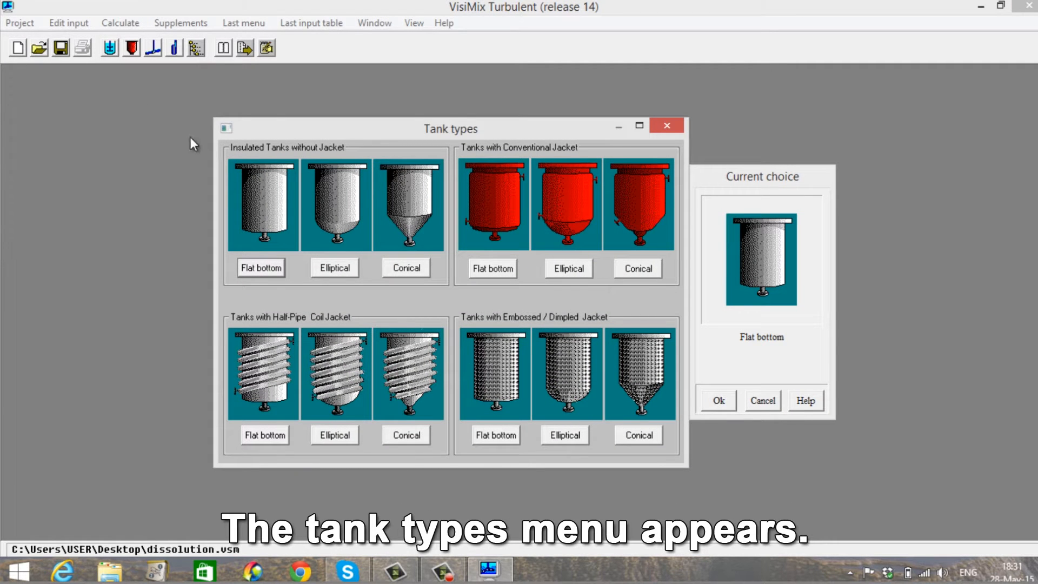
Define an insulated elliptical-bottom tank without jacket, with 1400 mm inside diameter, 2000 mm total height and a 1600 mm level of media
click(332, 270)
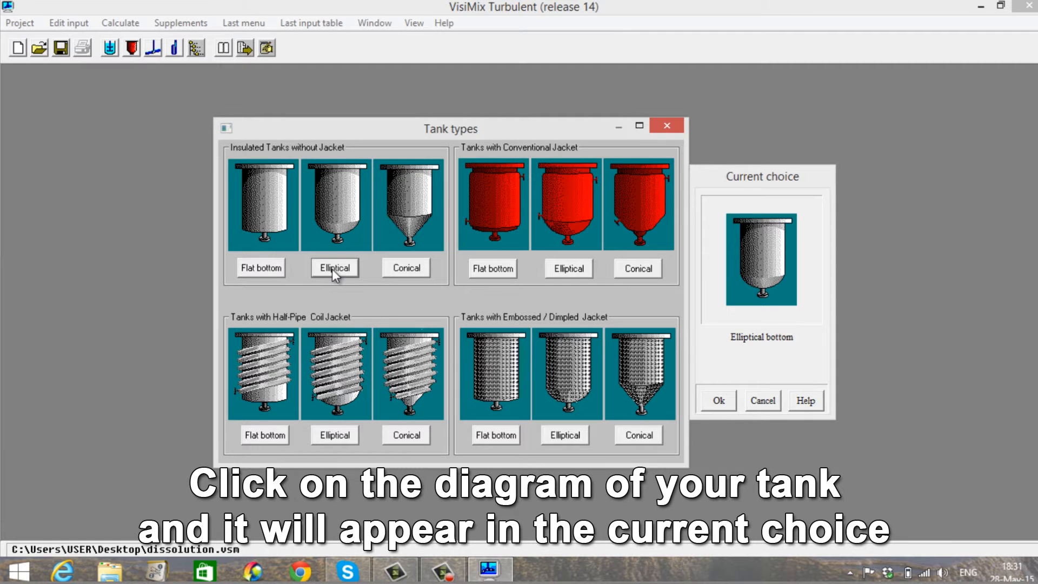
click(715, 406)
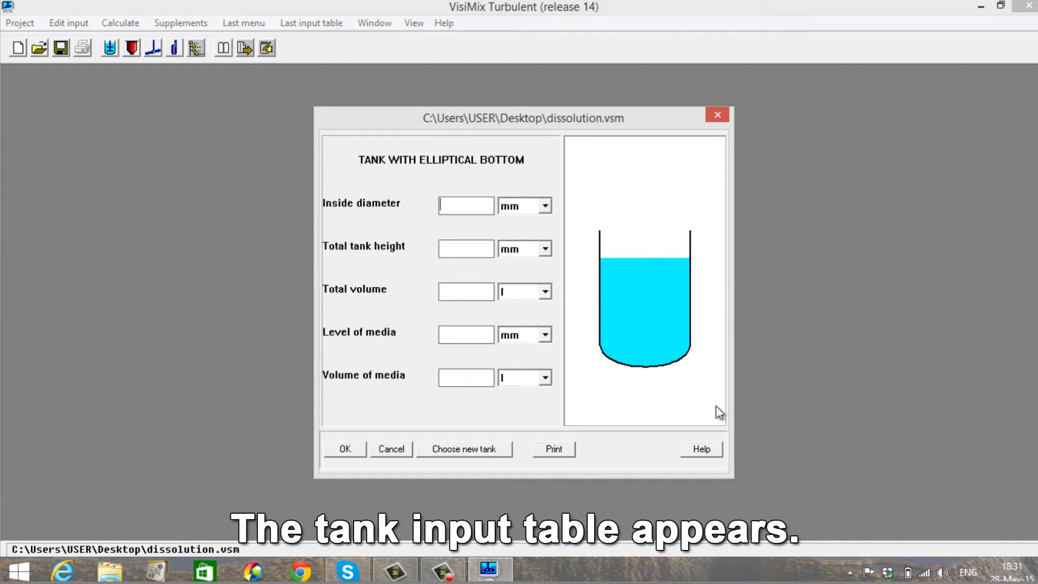
text(1400)
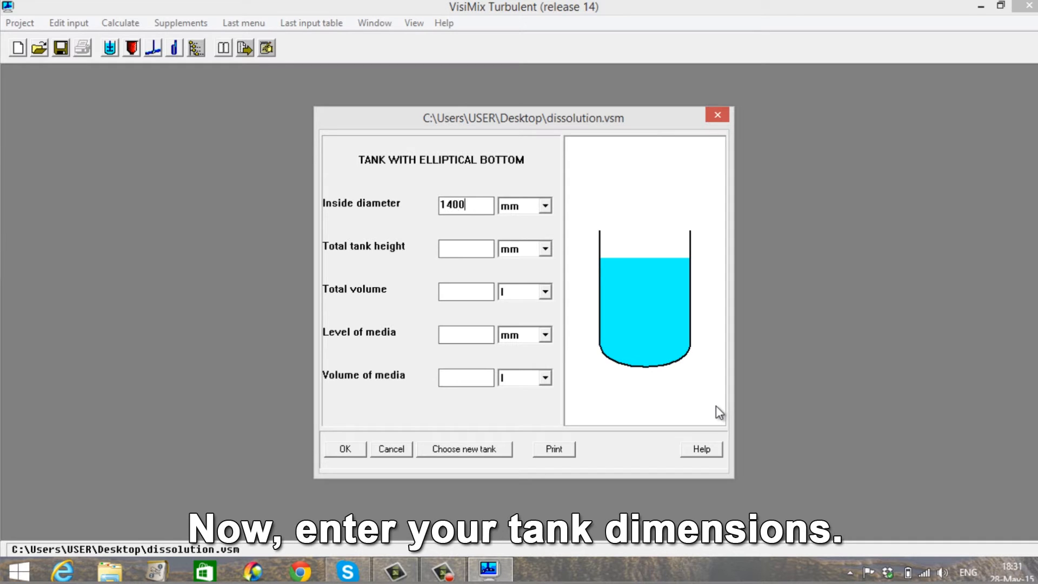
click(479, 249)
text(2000)
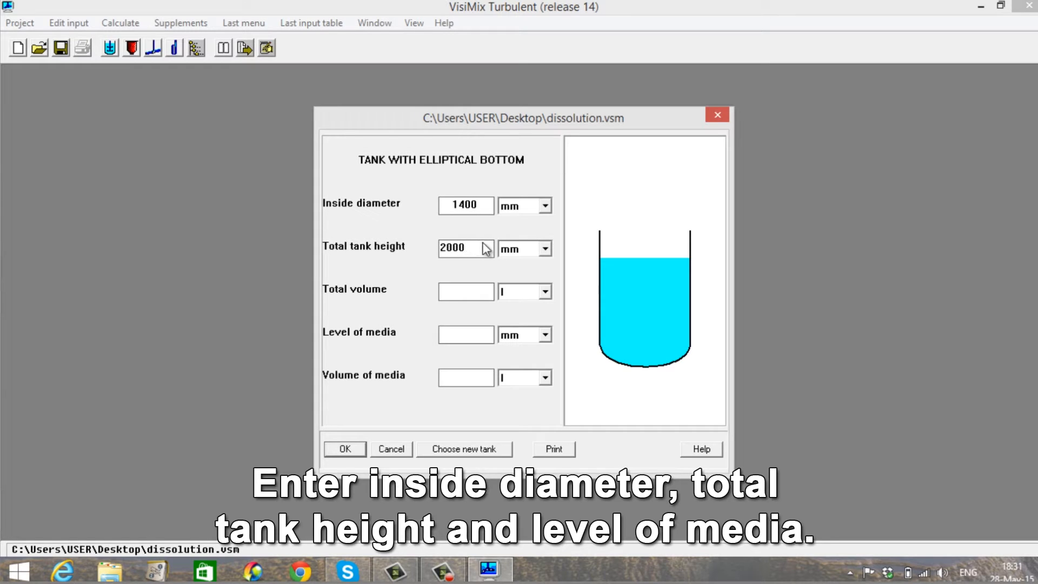
click(480, 333)
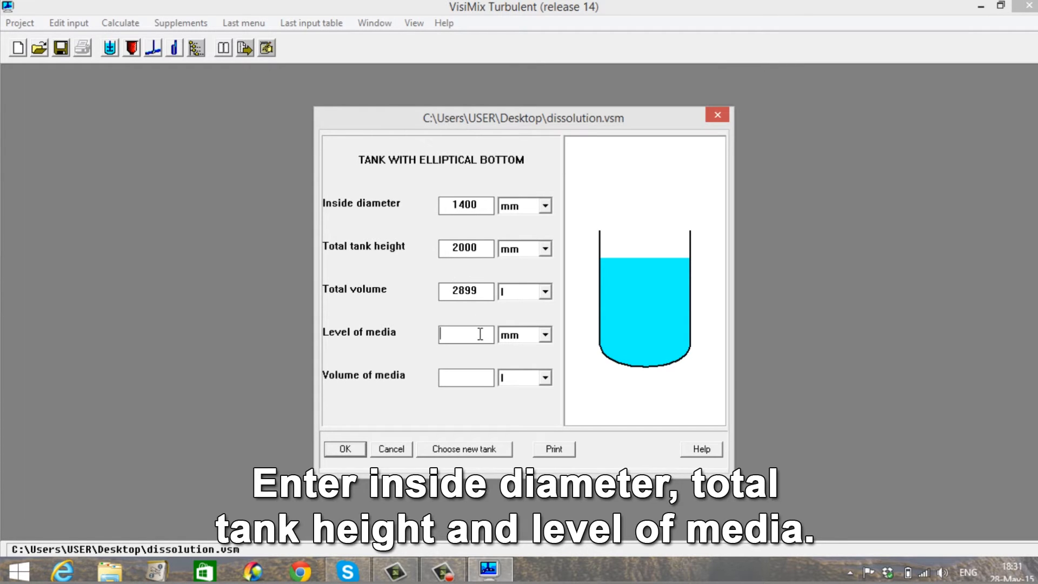
text(1600)
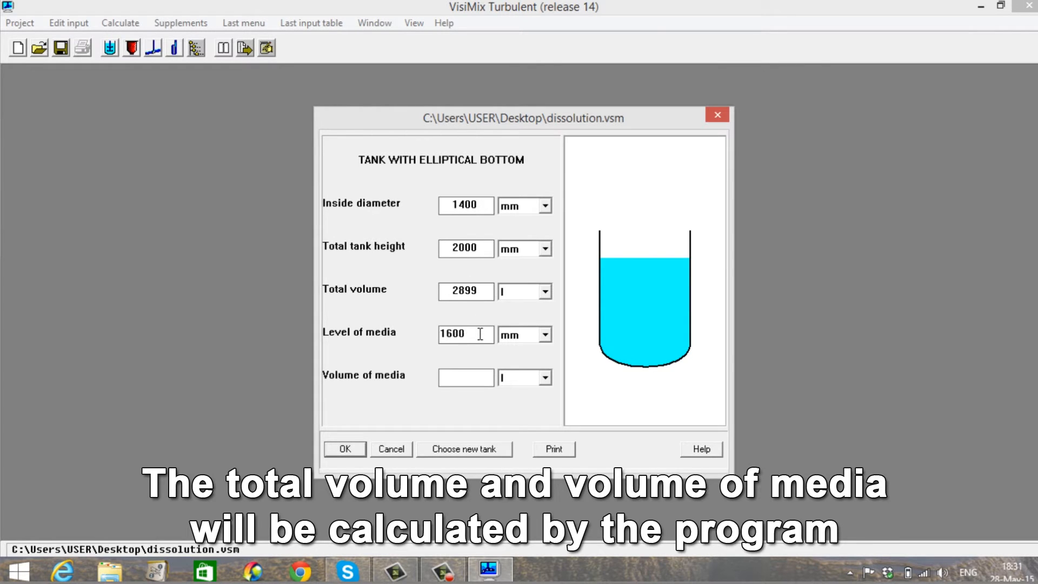
click(421, 362)
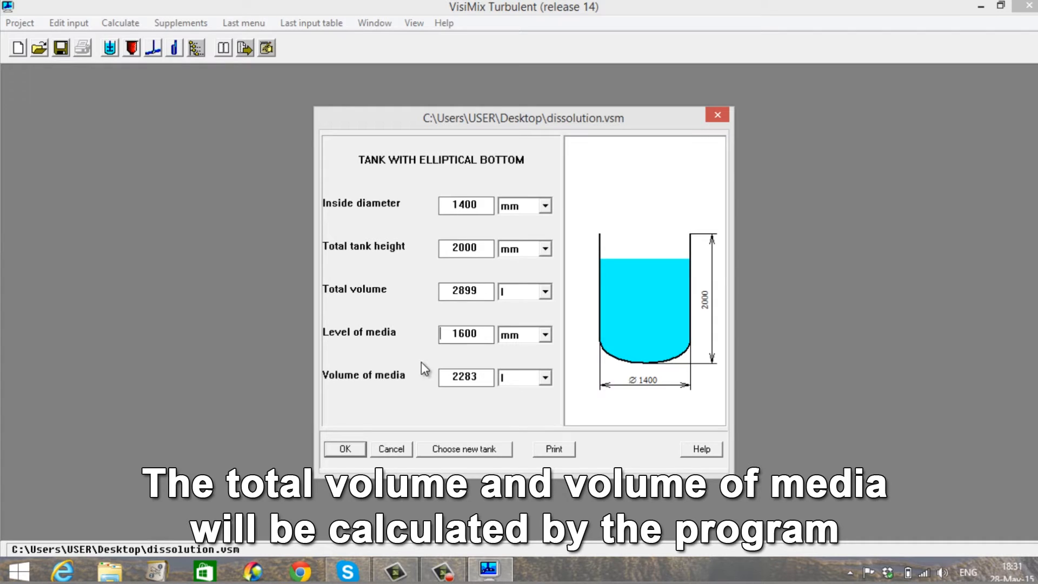
click(362, 449)
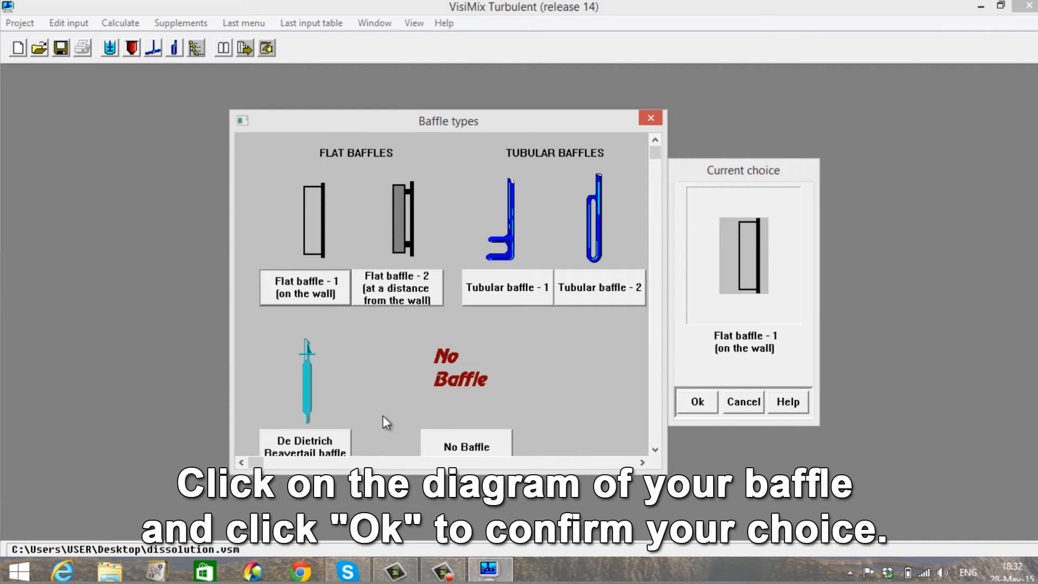
Choose Flat baffle-2 (at a distance from the wall) and specify 4 baffles, each 120 mm wide and 1400 mm long
click(392, 297)
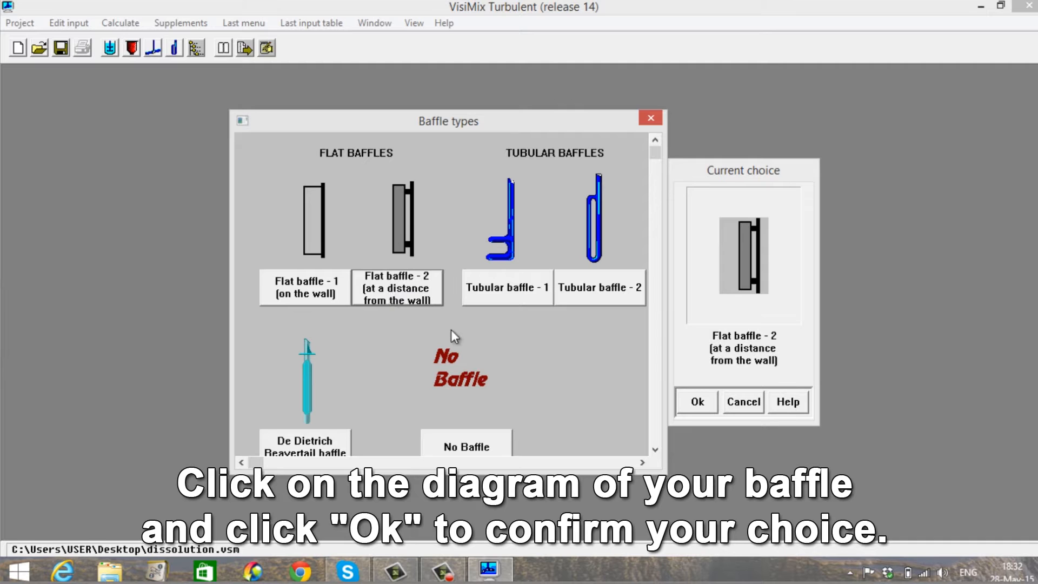
click(698, 403)
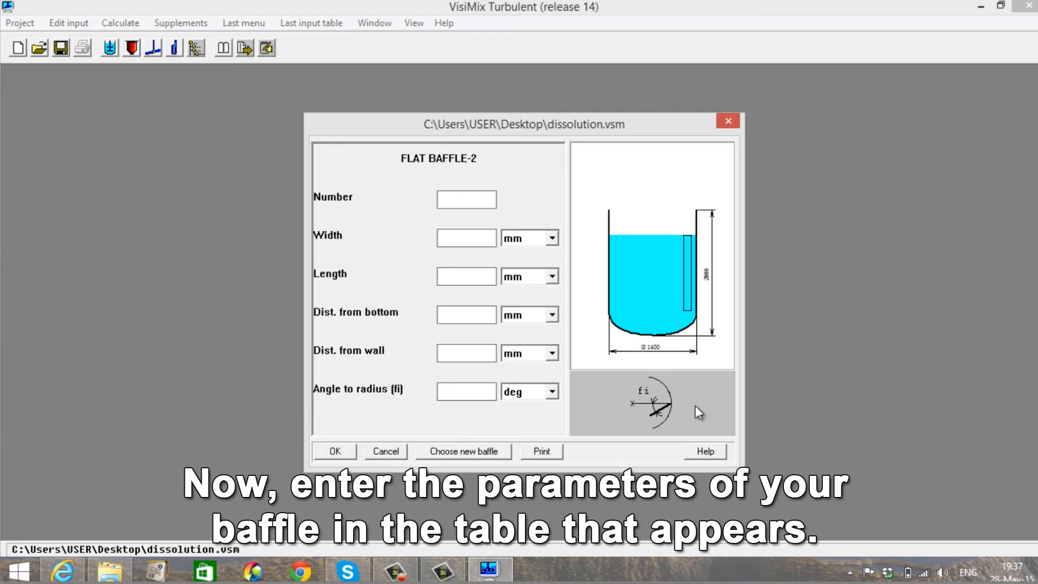
text(4)
key(Tab)
text(120)
key(Tab)
text(1400)
key(Tab)
Place the baffles 340 mm from the bottom and 30 mm from the wall at a 0 deg angle to radius, and accept the data
text(340)
key(Tab)
text(30)
key(Tab)
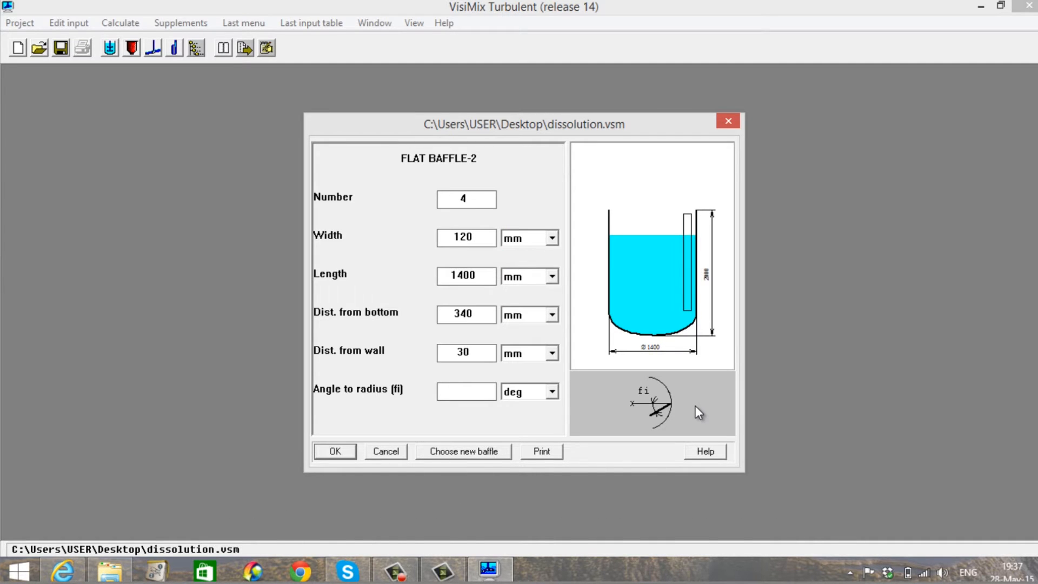
text(0)
click(341, 451)
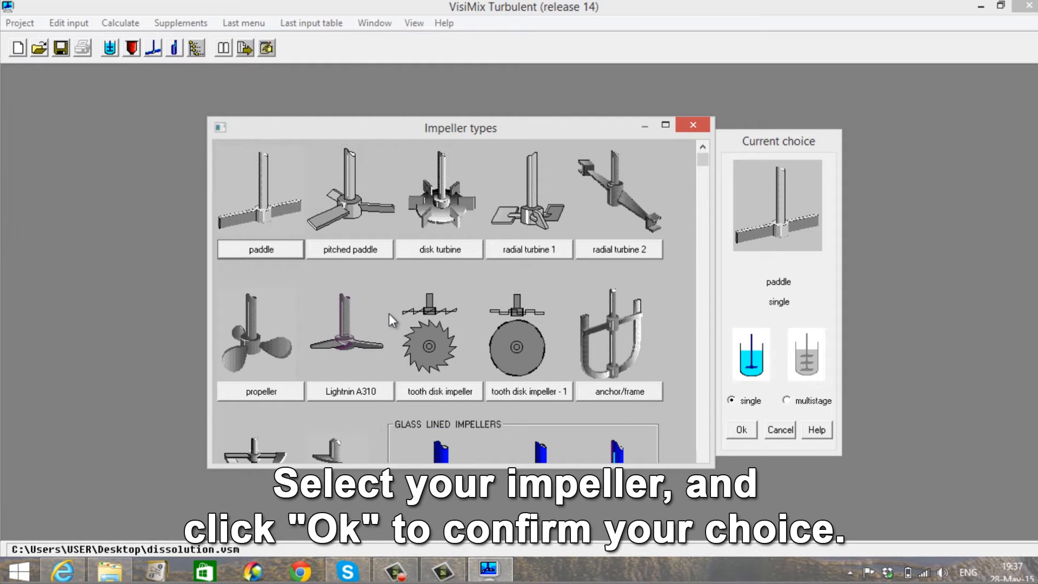
Choose a single pitched paddle impeller with a 600 mm tip diameter, 2 blades and a 45 deg pitch angle
click(348, 250)
click(732, 428)
text(600)
key(Tab)
text(2)
key(Tab)
text(45)
key(Tab)
key(Tab)
Set the impeller's blade width to 80 mm, distance from bottom to 220 mm, rotational speed to 120 Rpm and motor power to 2 KW
text(80)
key(Tab)
key(Tab)
text(220)
key(Tab)
key(Tab)
text(120)
key(Tab)
key(Tab)
text(2)
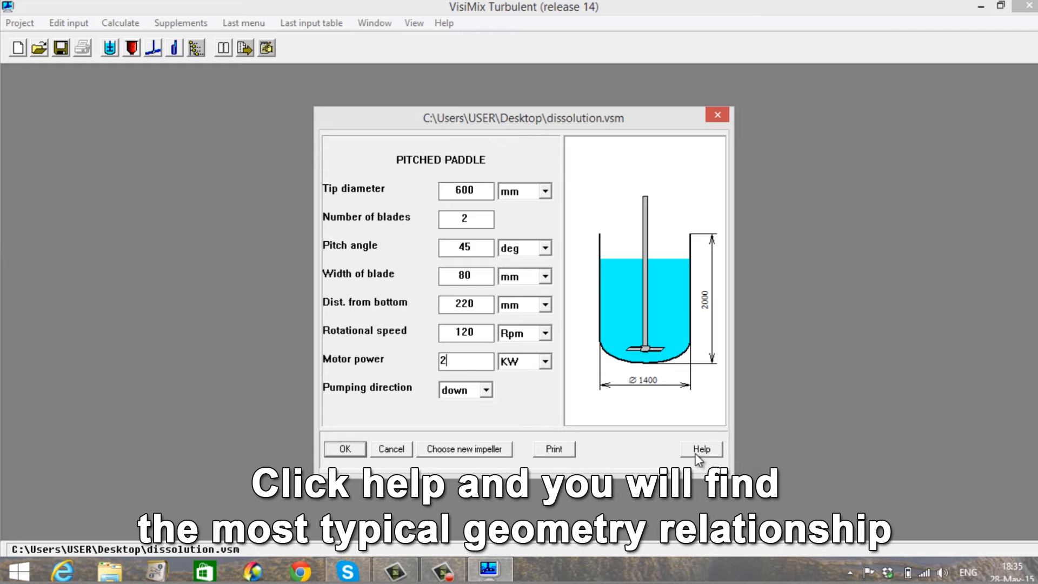
Consult the help on typical pitched paddle dimensions and accept the impeller data
click(696, 453)
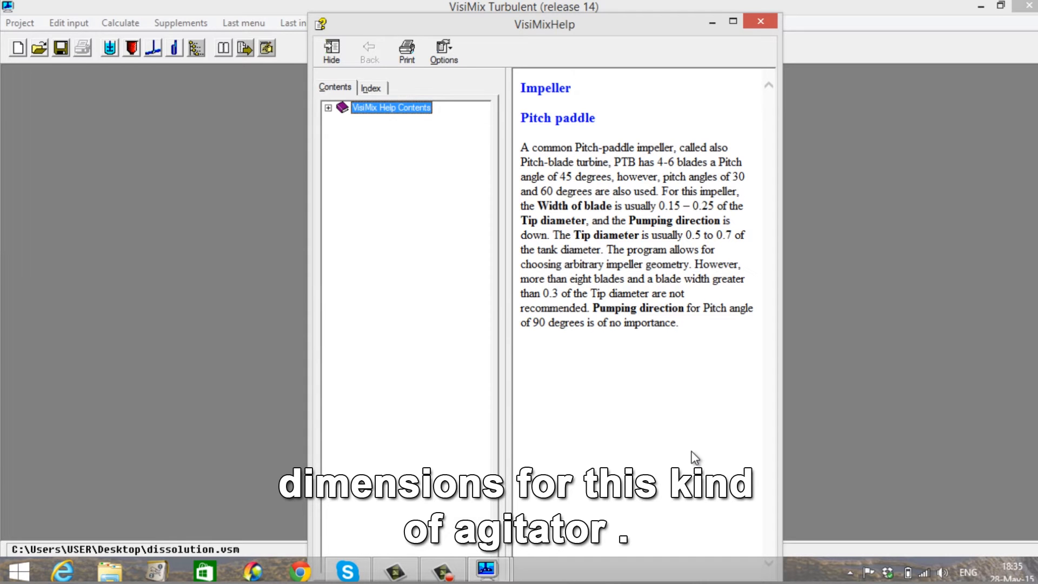
click(761, 24)
click(355, 449)
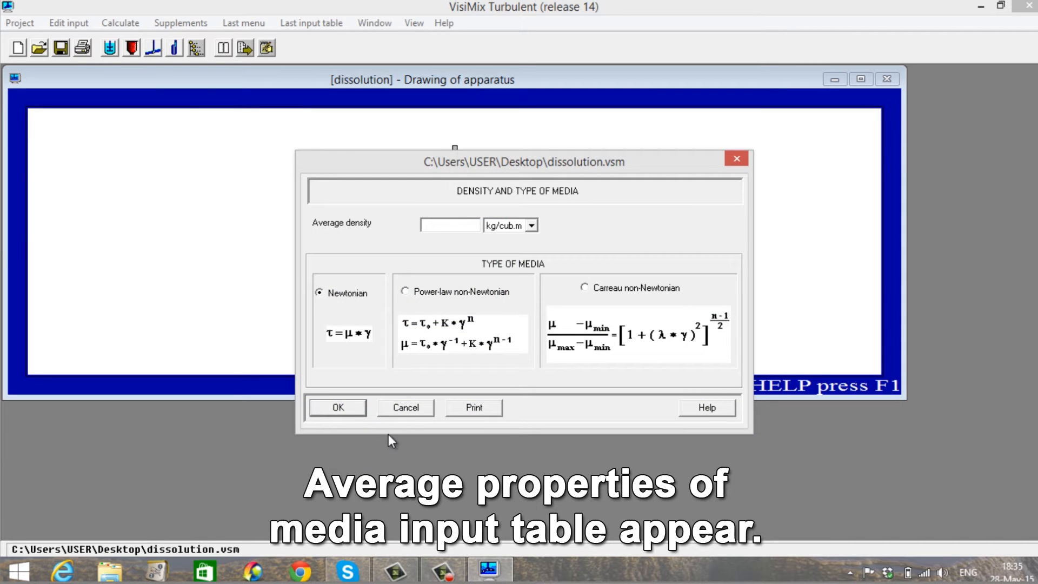
Define the media as Newtonian with an average density of 1047 kg/cub.m and a dynamic viscosity of 0.00119 Pa*s
text(104)
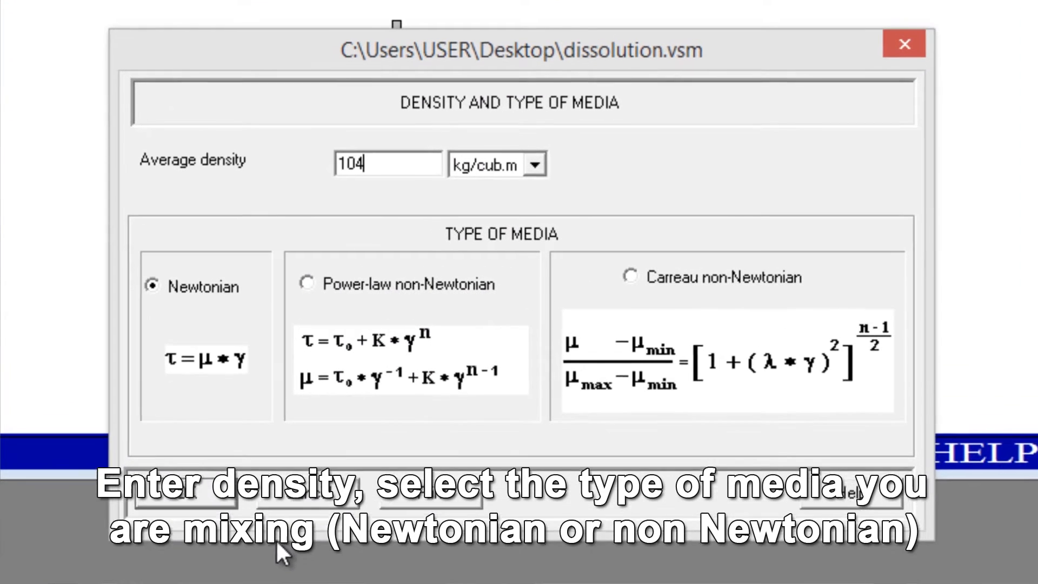
text(7)
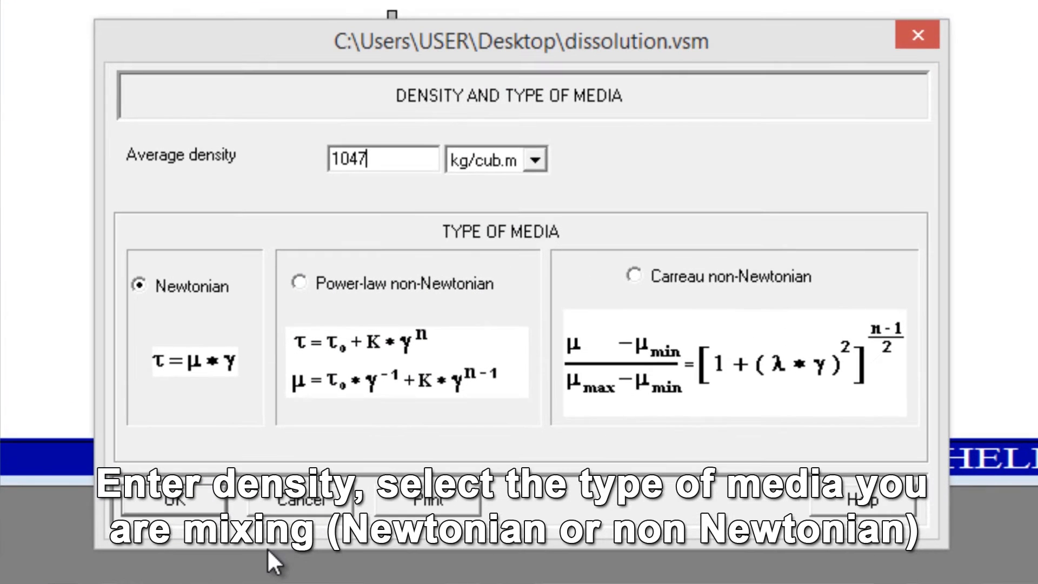
click(188, 493)
text(0.00119)
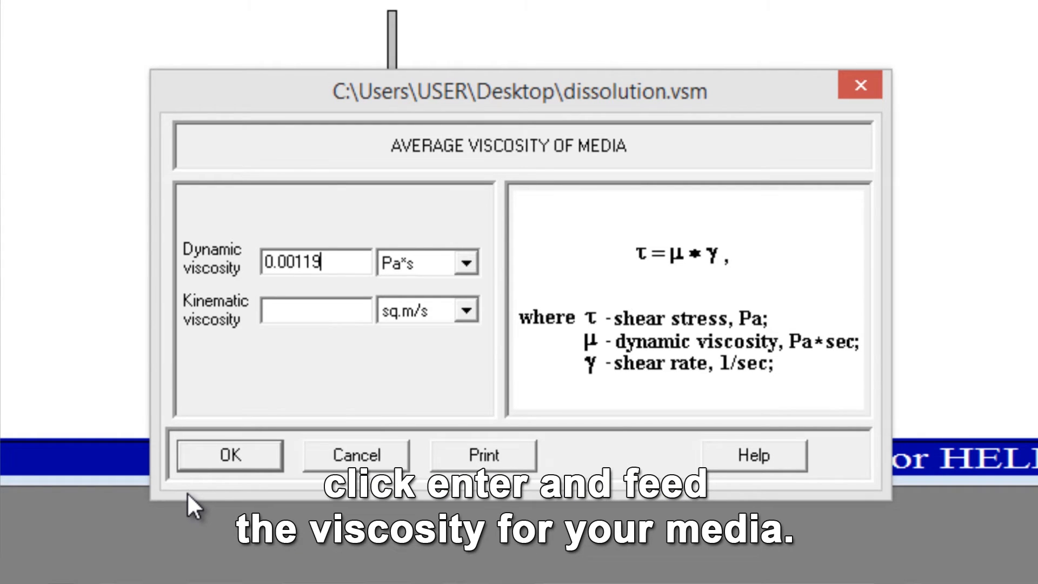
key(Return)
click(222, 453)
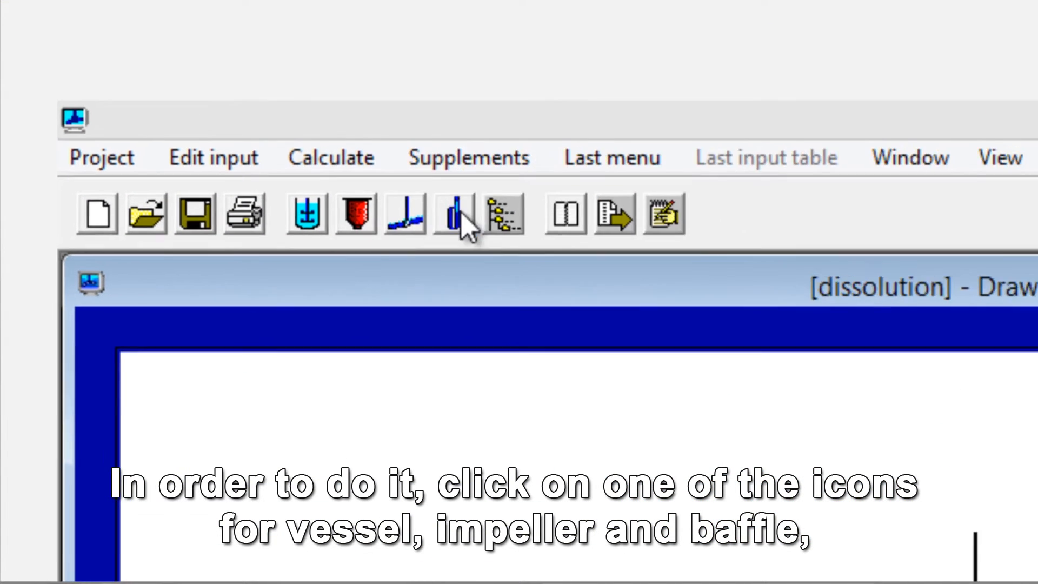
Reopen the baffle data table and look through the input categories available for editing, including the shaft options
click(476, 233)
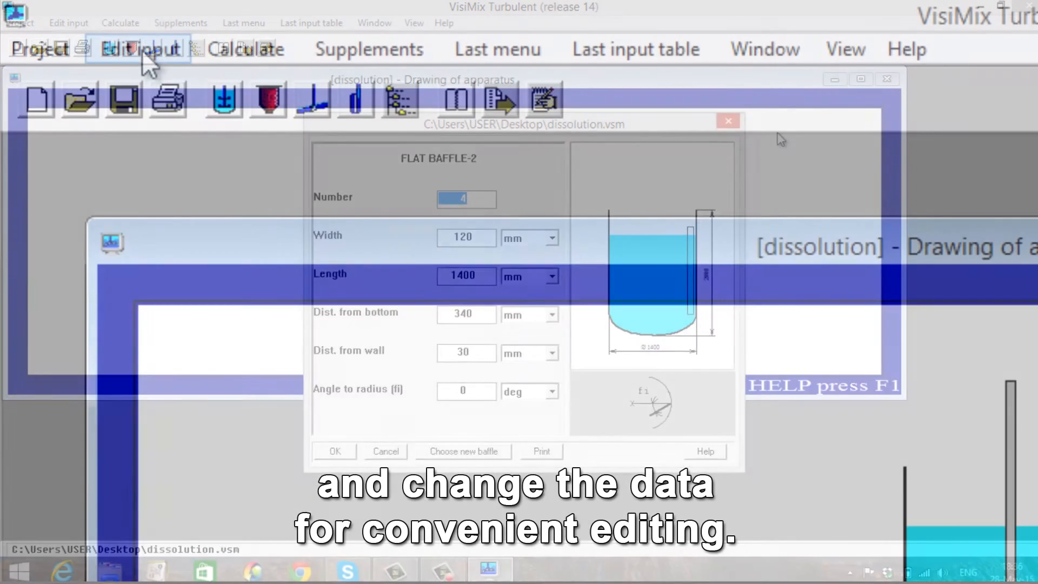
click(69, 23)
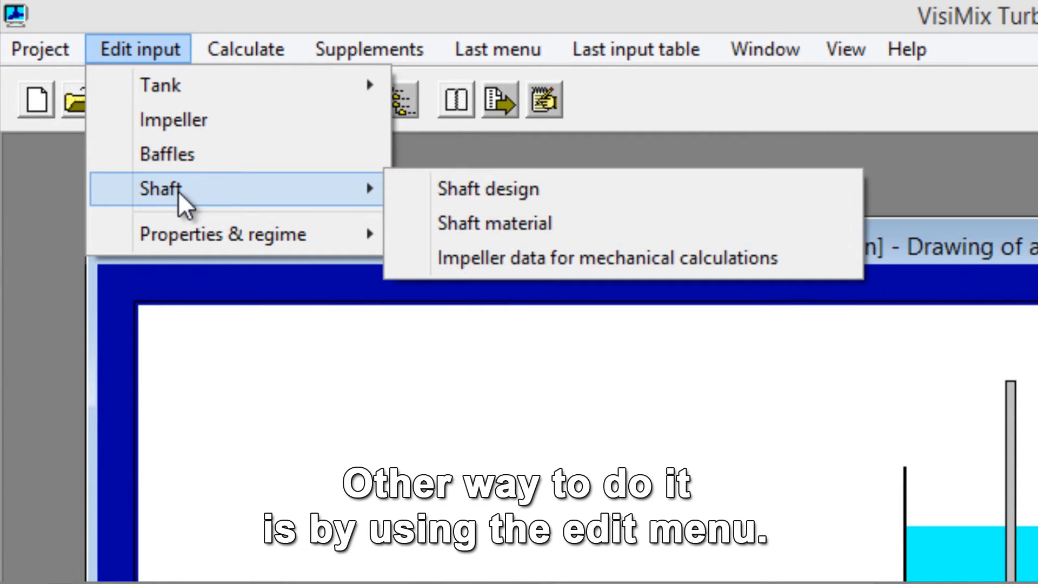
click(50, 286)
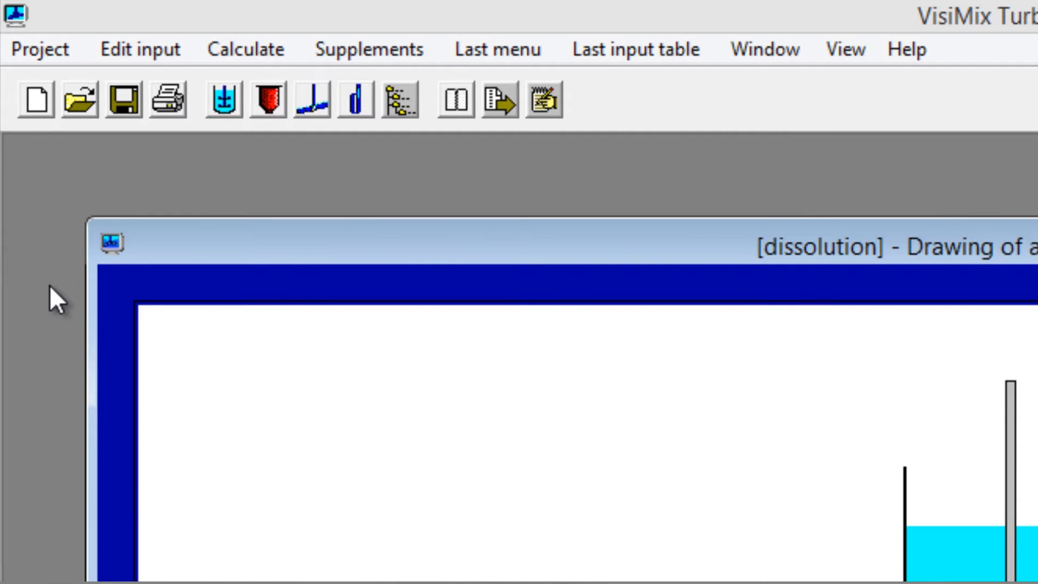
Look through the available calculation categories, such as Hydrodynamics, Turbulence and Semibatch reaction, and their parameters
click(218, 56)
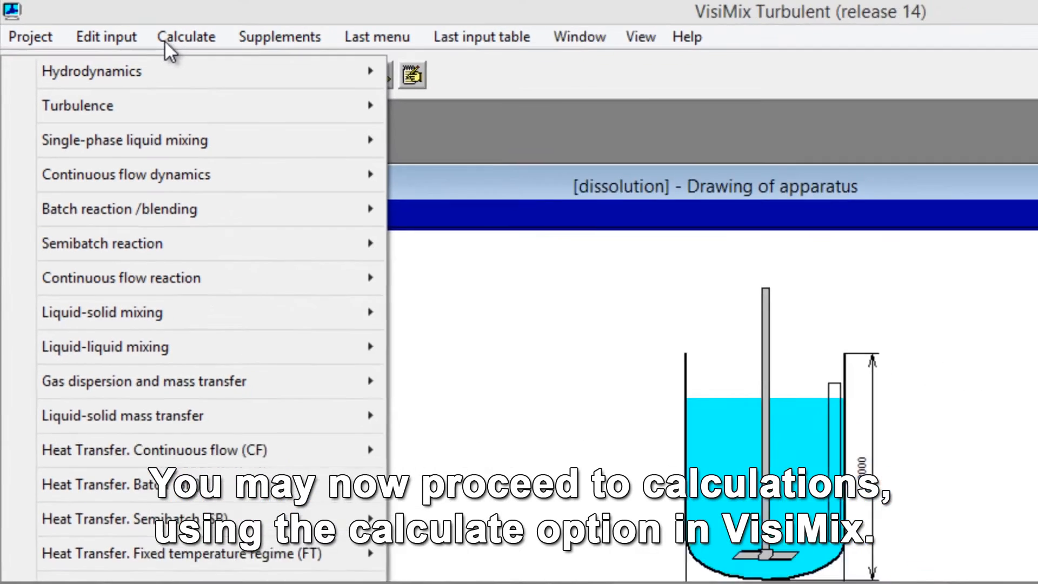
mouse_move(224, 92)
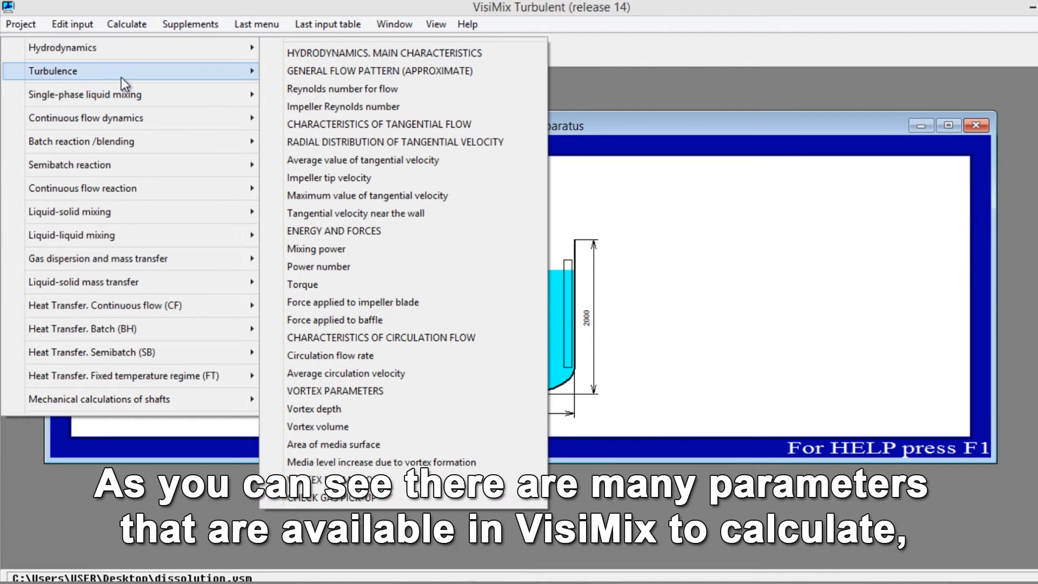
mouse_move(122, 100)
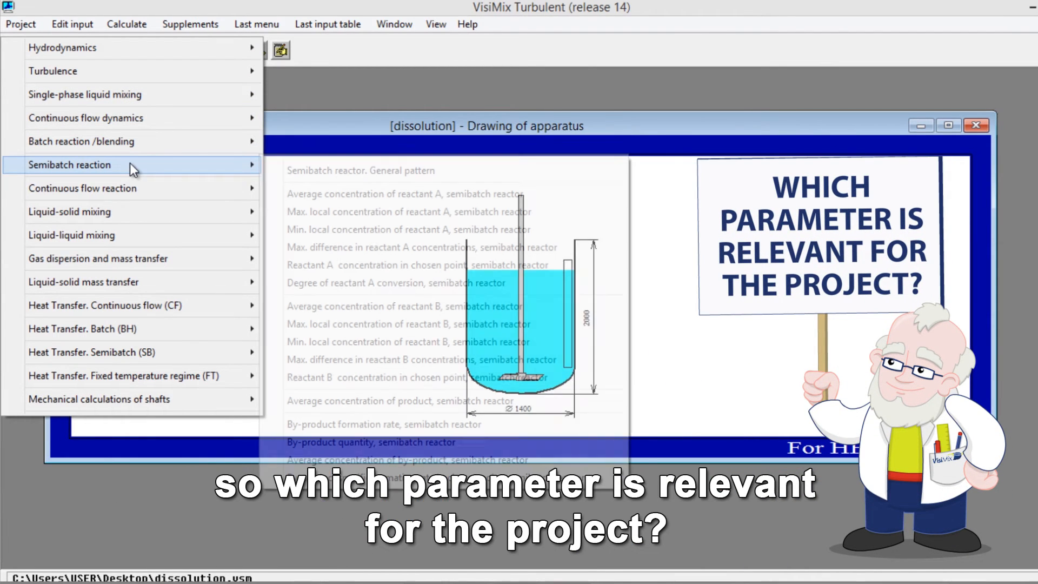
mouse_move(128, 193)
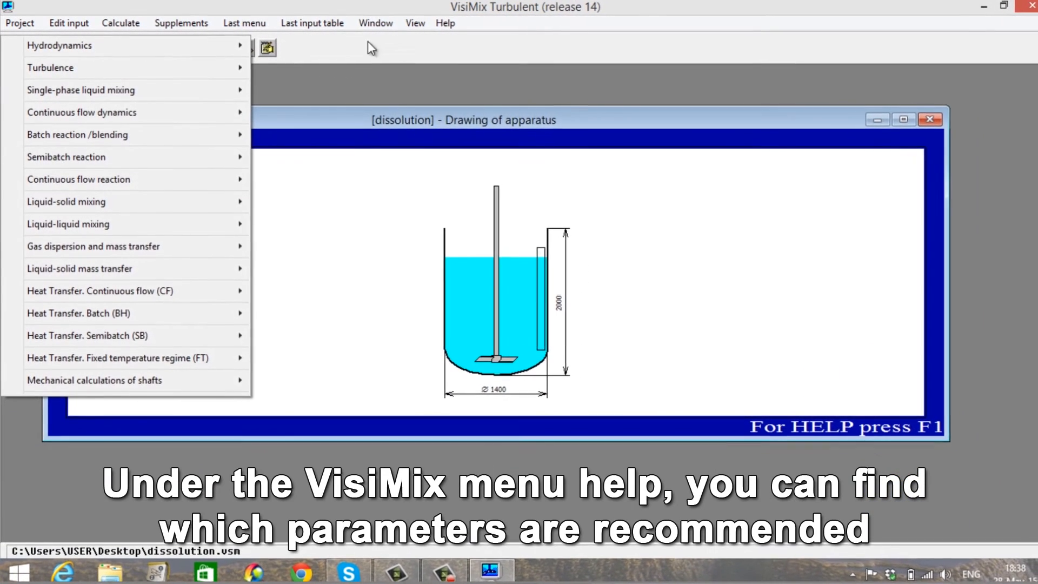
Open the help topic on key scaling-up parameters for different unit operations and enlarge the help window to full screen
click(451, 23)
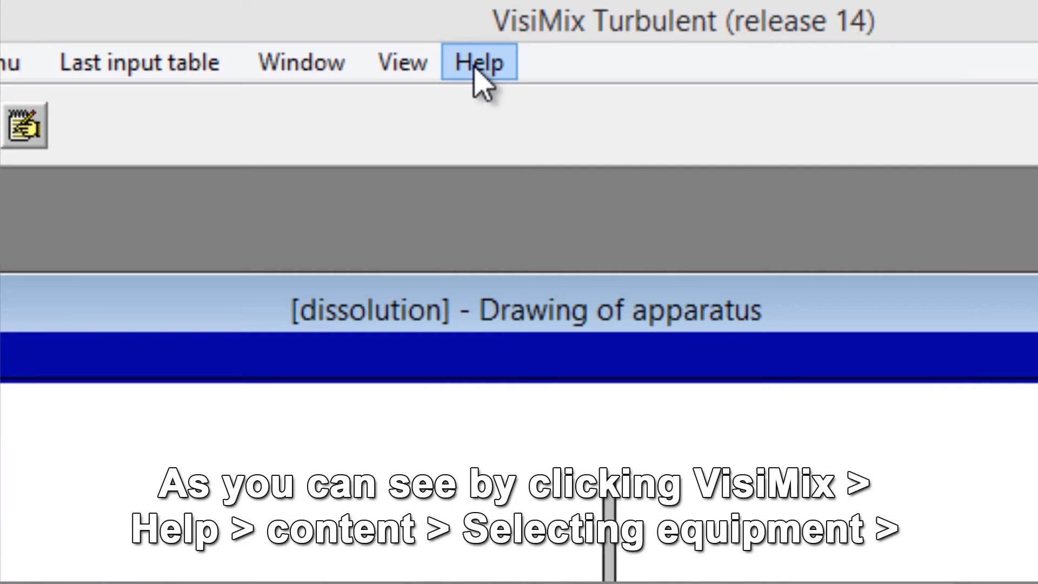
click(476, 65)
click(506, 103)
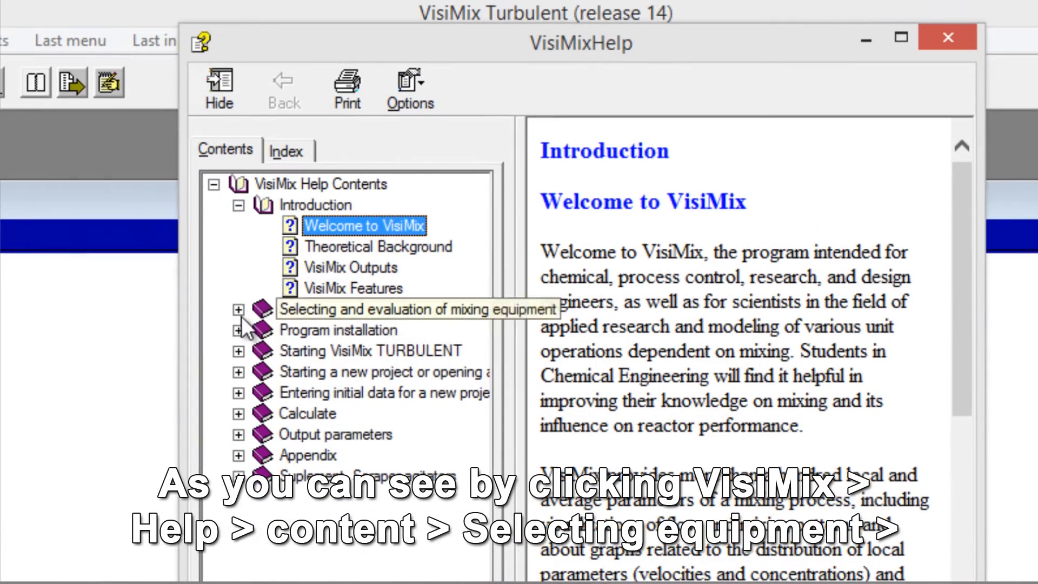
click(232, 362)
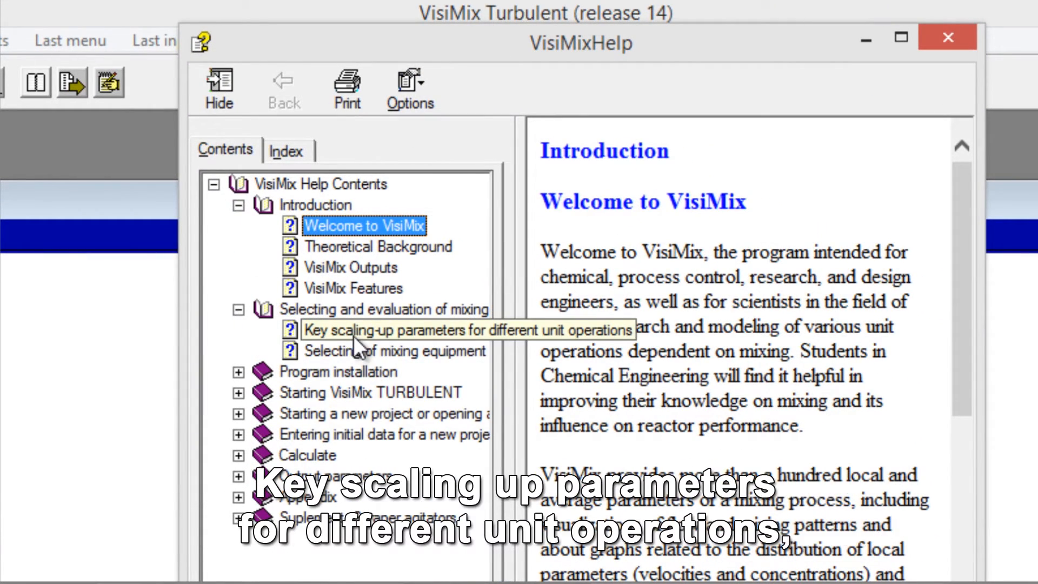
click(340, 331)
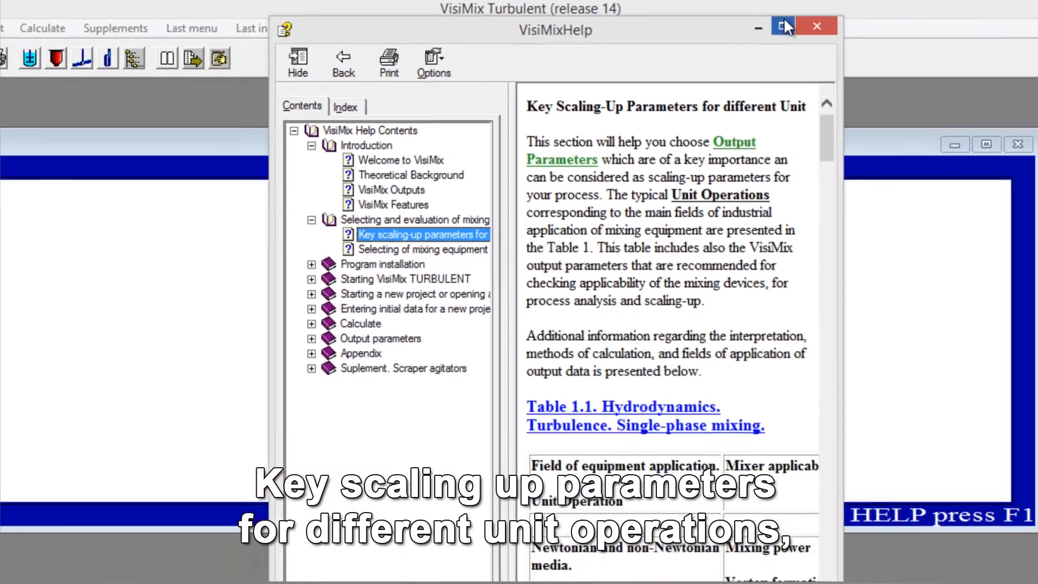
click(862, 33)
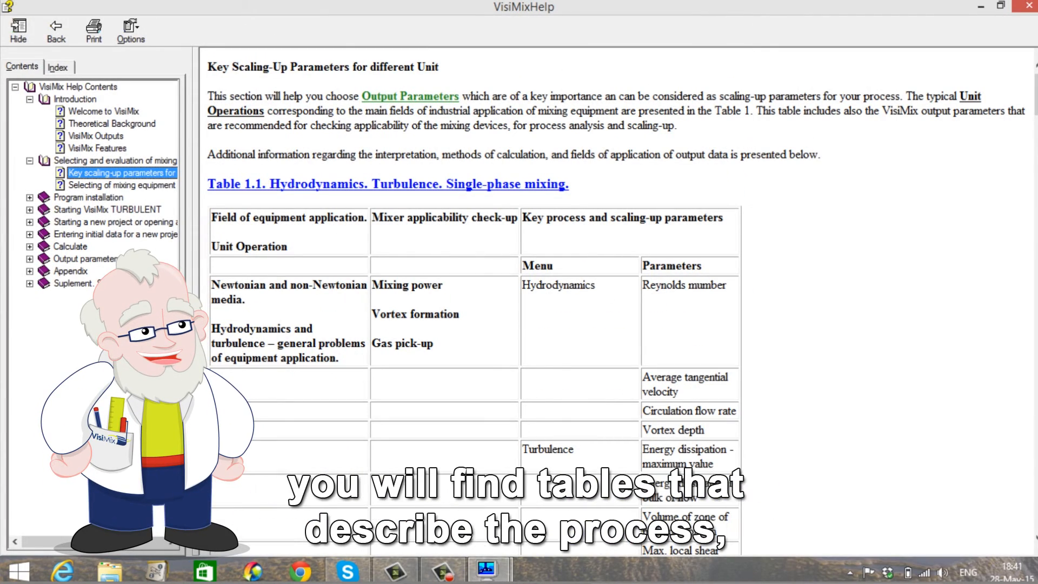
Examine the help tables of recommended parameters for single-phase mixing, solid suspension, emulsification and crystallization
scroll(514, 298, down, 3)
scroll(475, 297, down, 6)
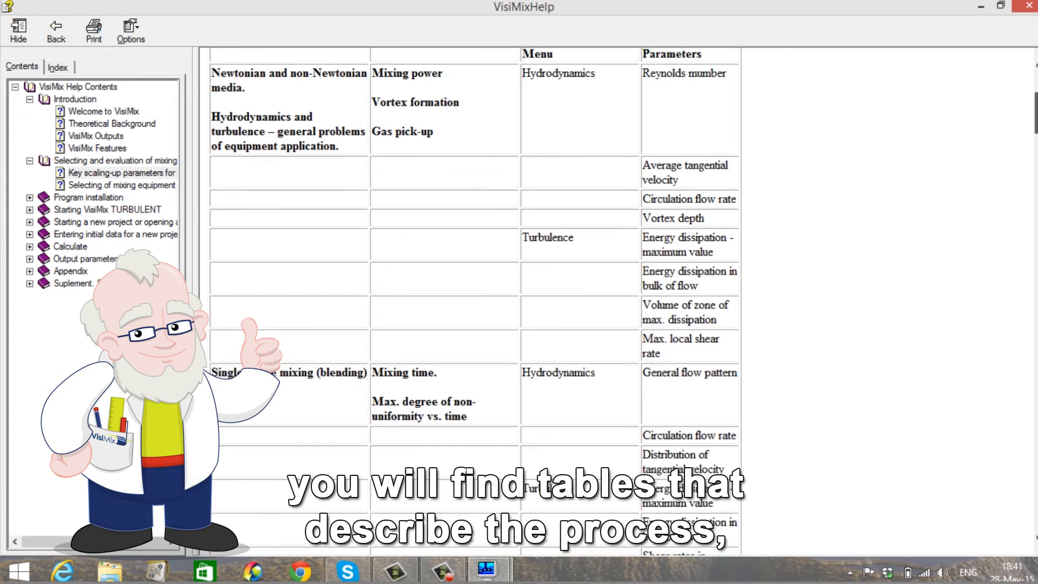
scroll(474, 297, down, 8)
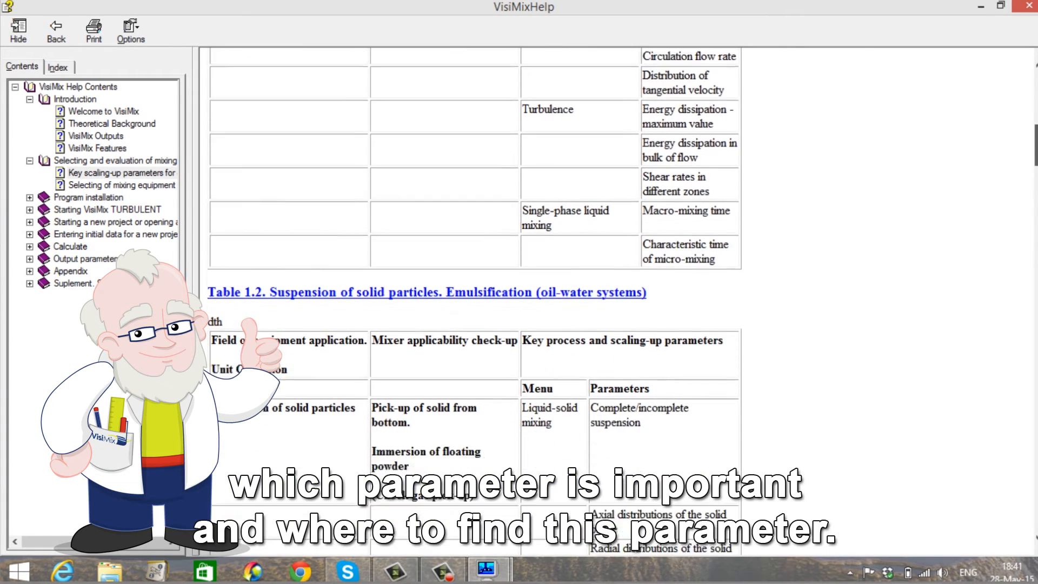
scroll(475, 298, down, 7)
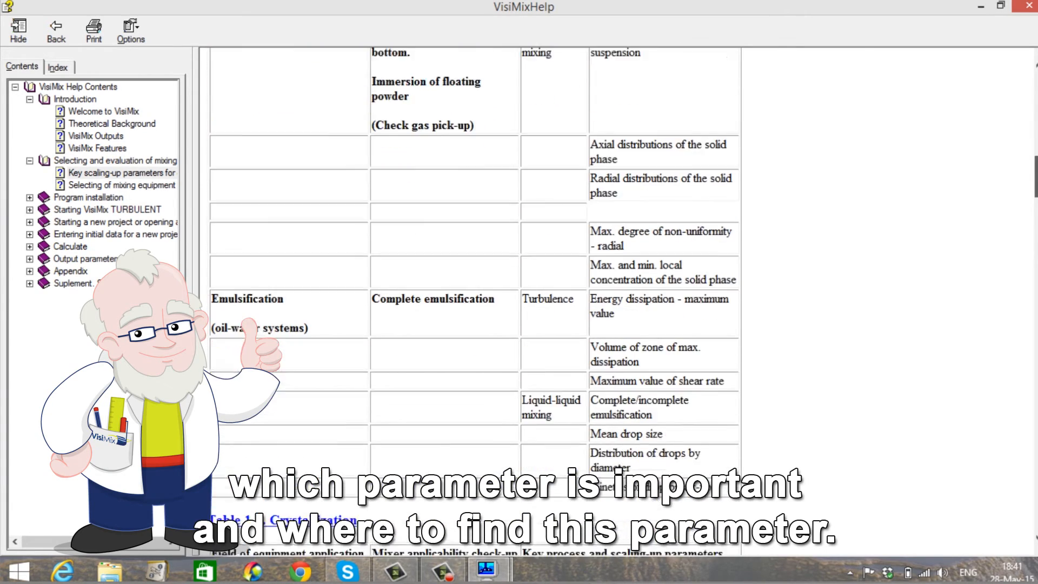
scroll(474, 298, down, 7)
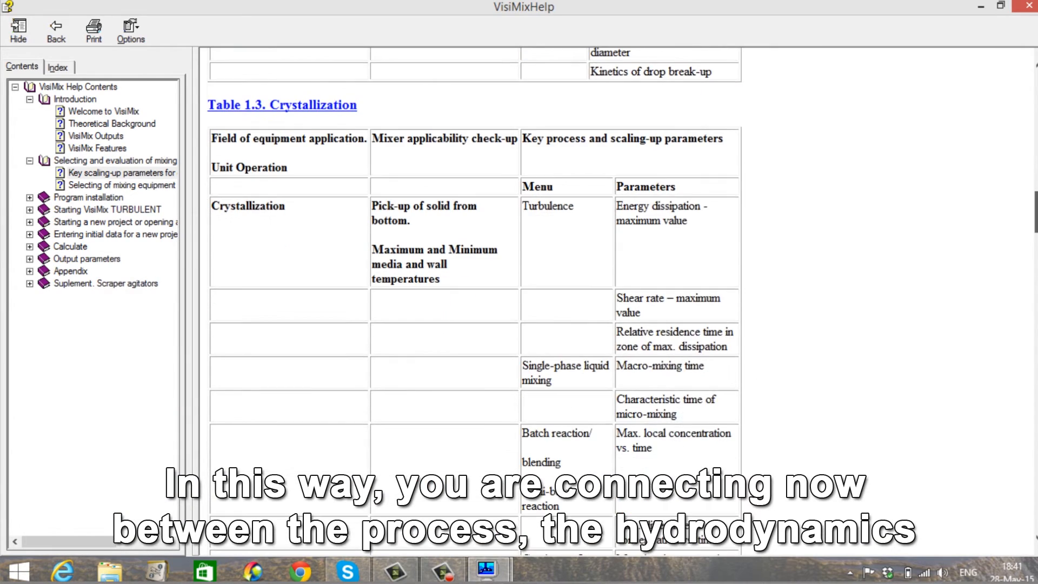
Examine the help tables of key scaling-up parameters for dissolution, gas-liquid mixing and fermentation, and close the help window
scroll(475, 297, down, 8)
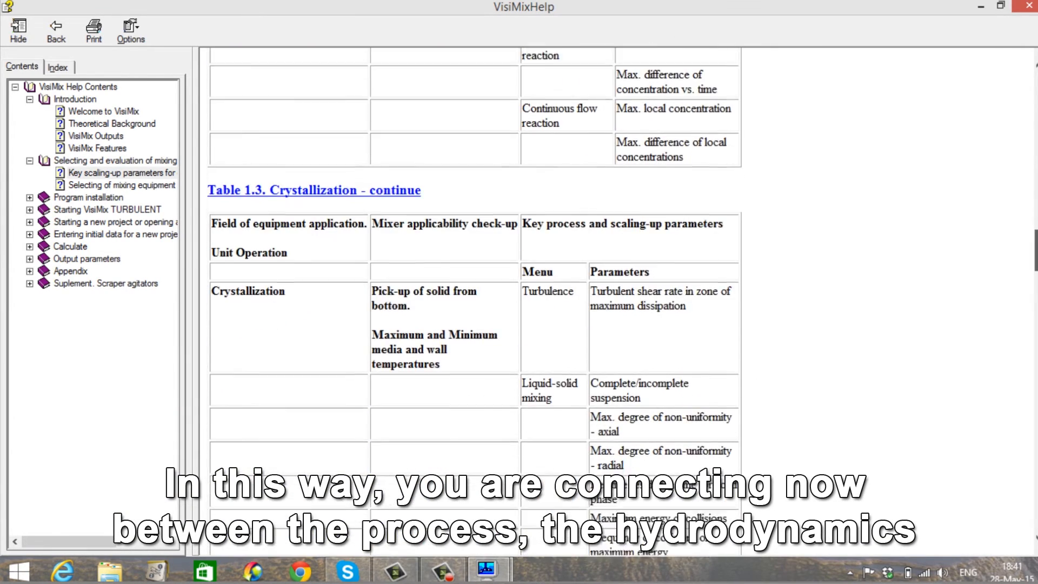
scroll(475, 298, down, 4)
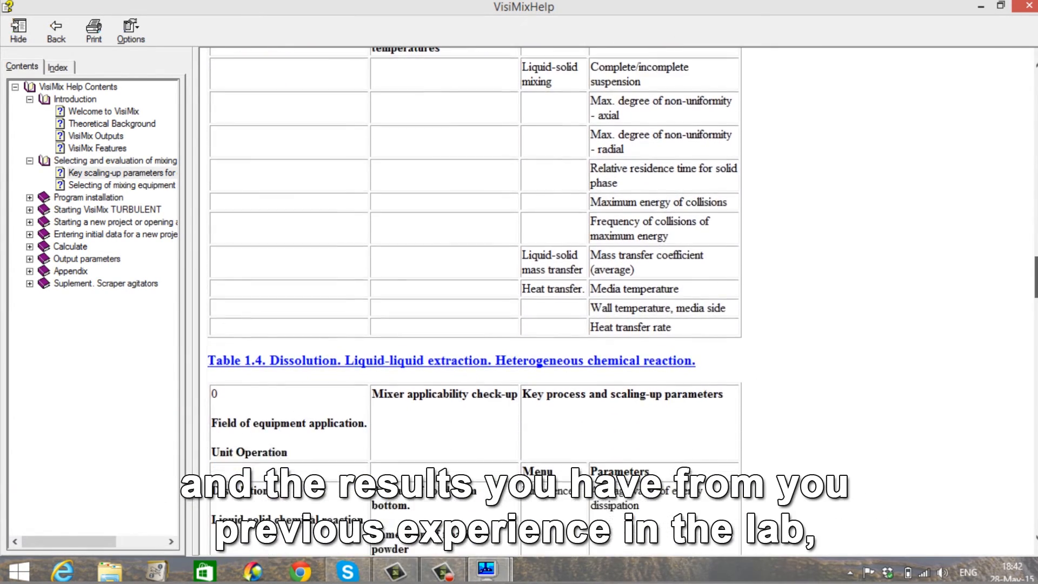
scroll(474, 297, down, 1)
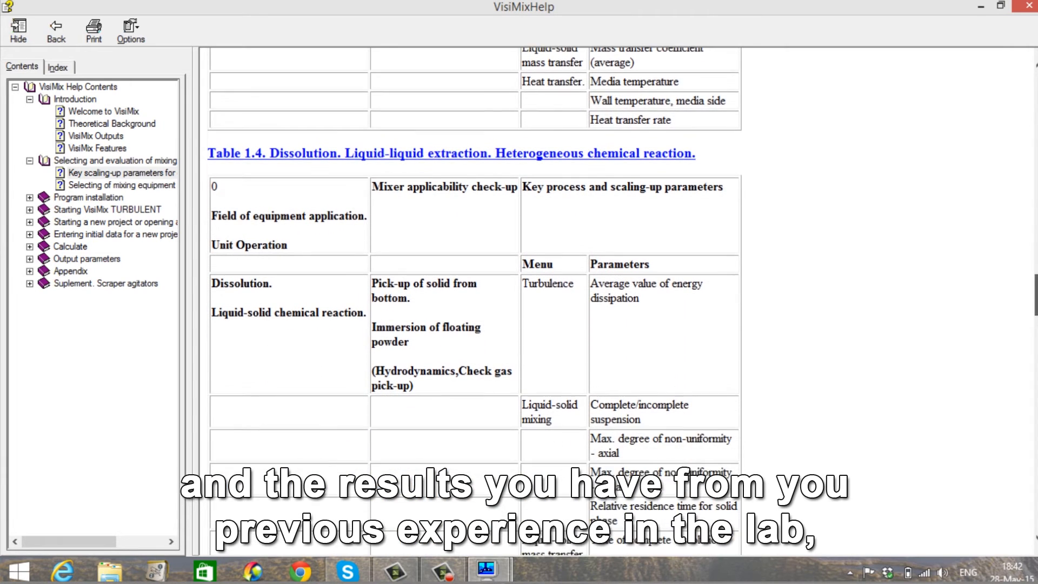
scroll(475, 298, down, 1)
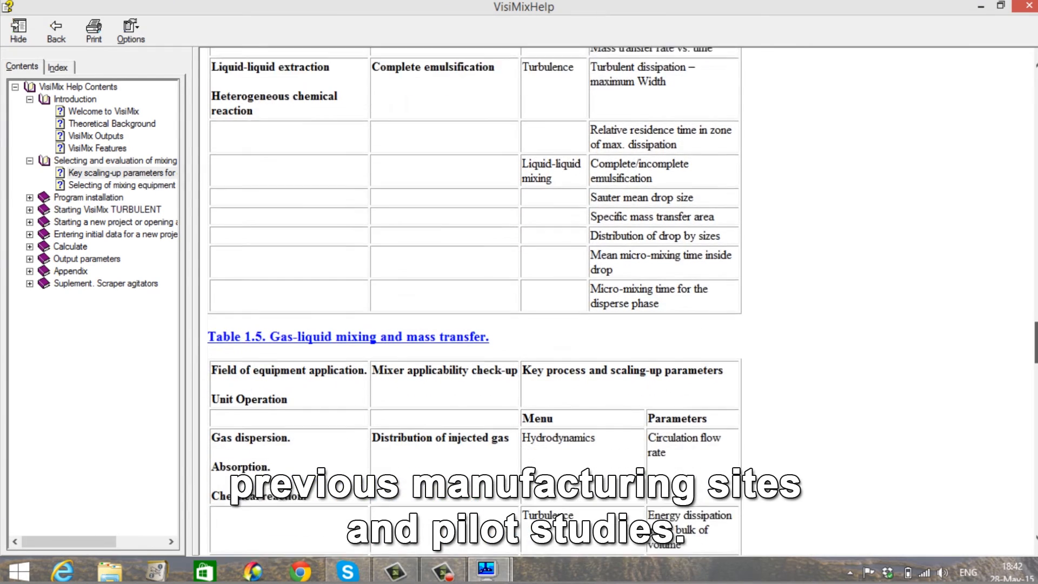
scroll(475, 298, down, 2)
scroll(474, 297, down, 2)
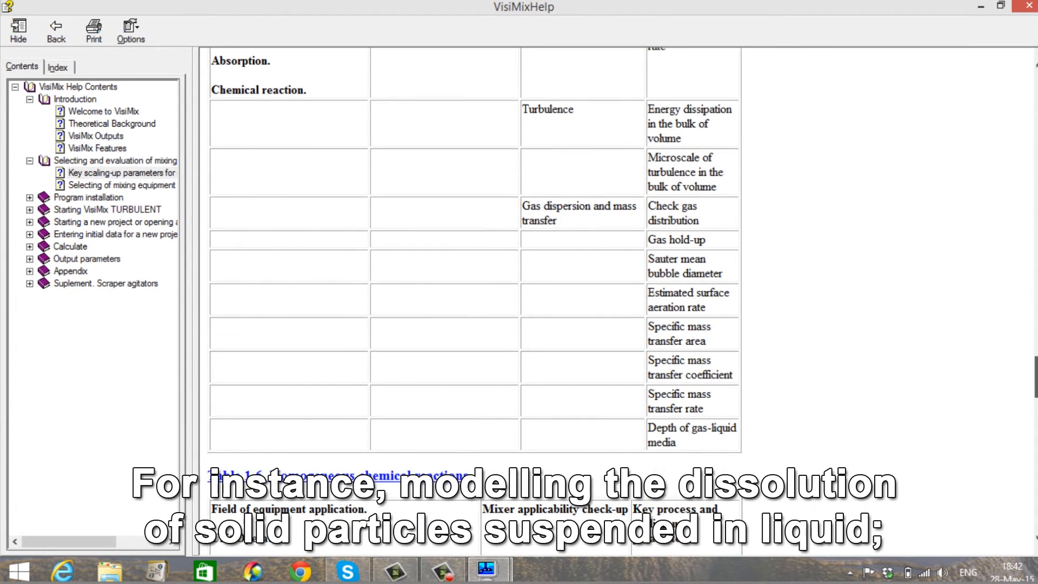
drag(1035, 363, 1033, 309)
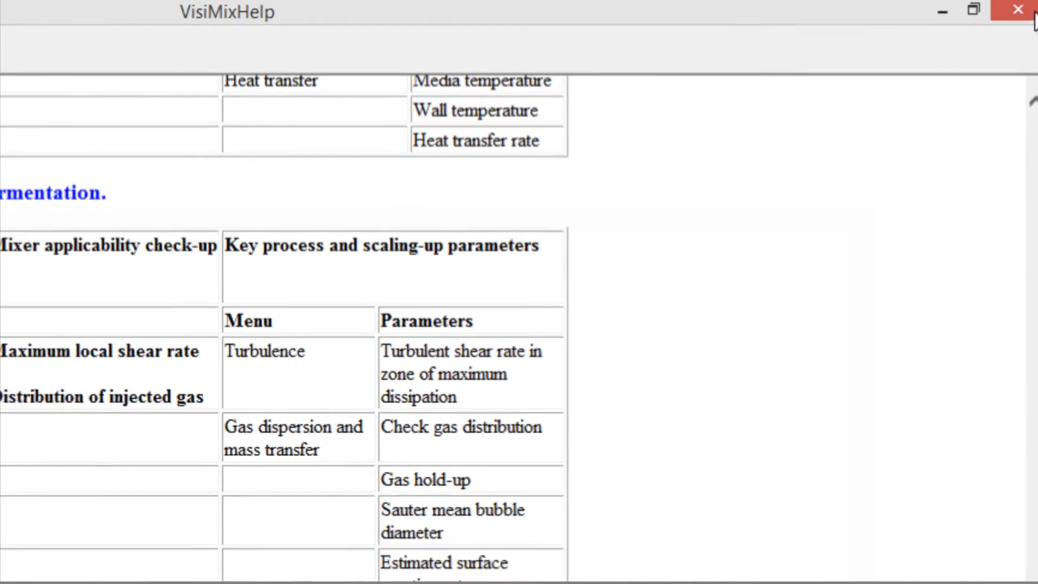
click(1029, 5)
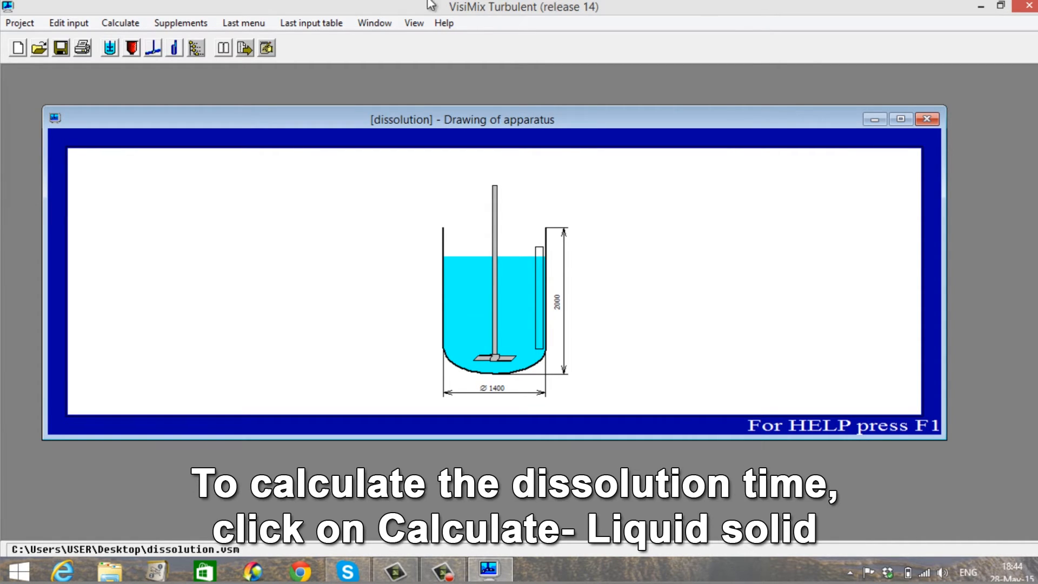
Start the liquid-solid calculation of complete dissolution time with liquid density 1000 kg/cub.m, dynamic viscosity 0.001 Pa*s and solid phase concentration 90 kg/cub.m
click(134, 23)
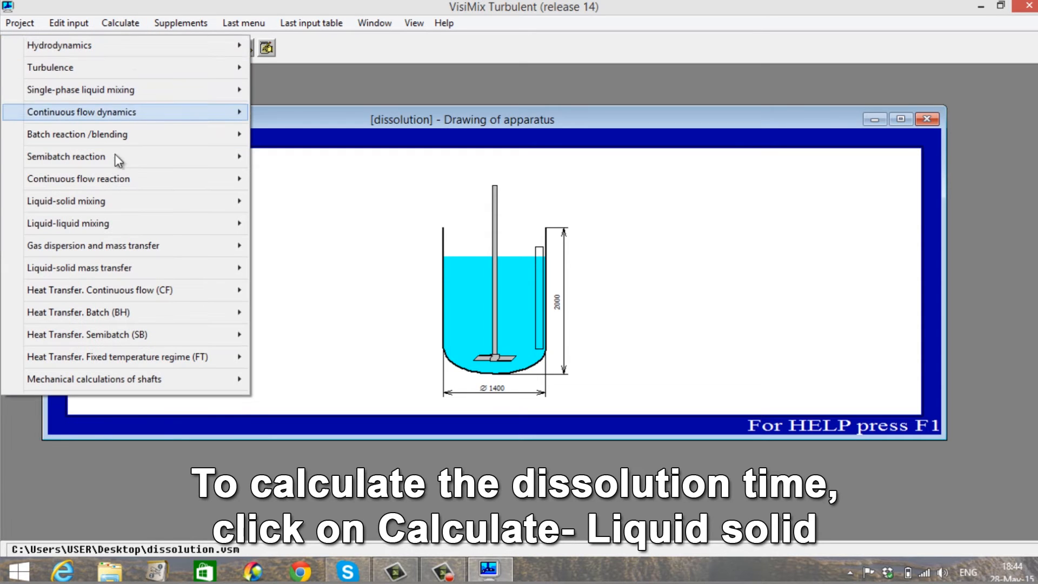
mouse_move(128, 272)
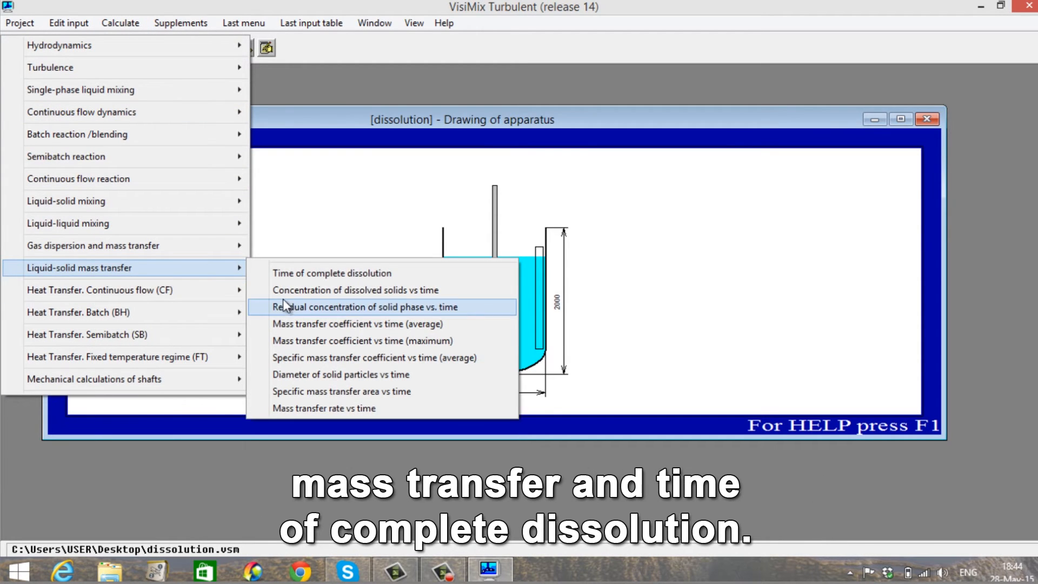
click(311, 275)
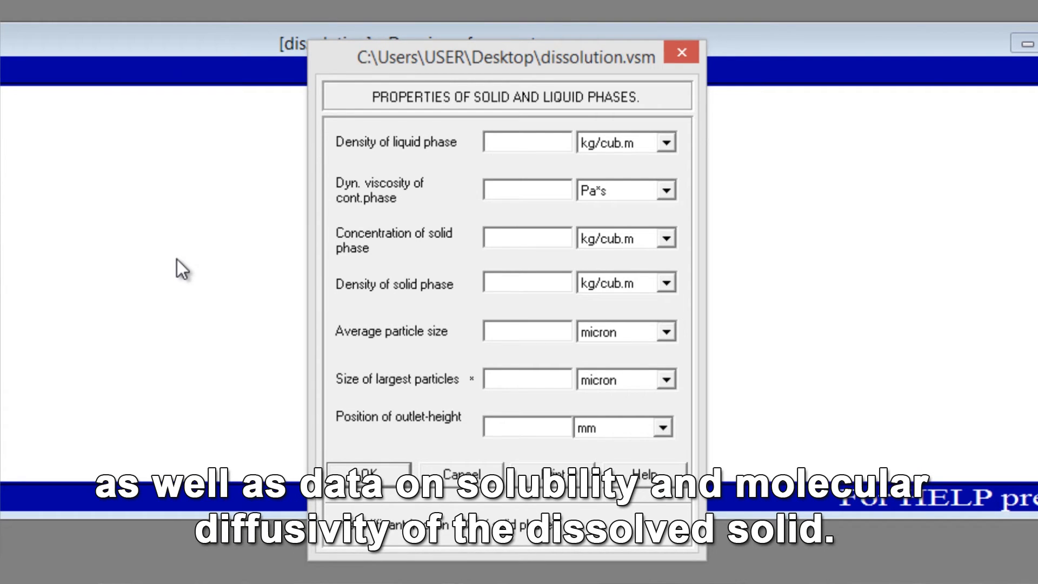
text(1000)
click(499, 192)
text(0.001)
click(541, 238)
text(90)
Set the solid phase density to 2100 kg/cub.m, average particle size 350 micron, largest particles 900 micron and outlet height 0 mm
click(555, 281)
text(2100)
click(549, 334)
text(350)
click(552, 378)
text(900)
text(0)
click(392, 471)
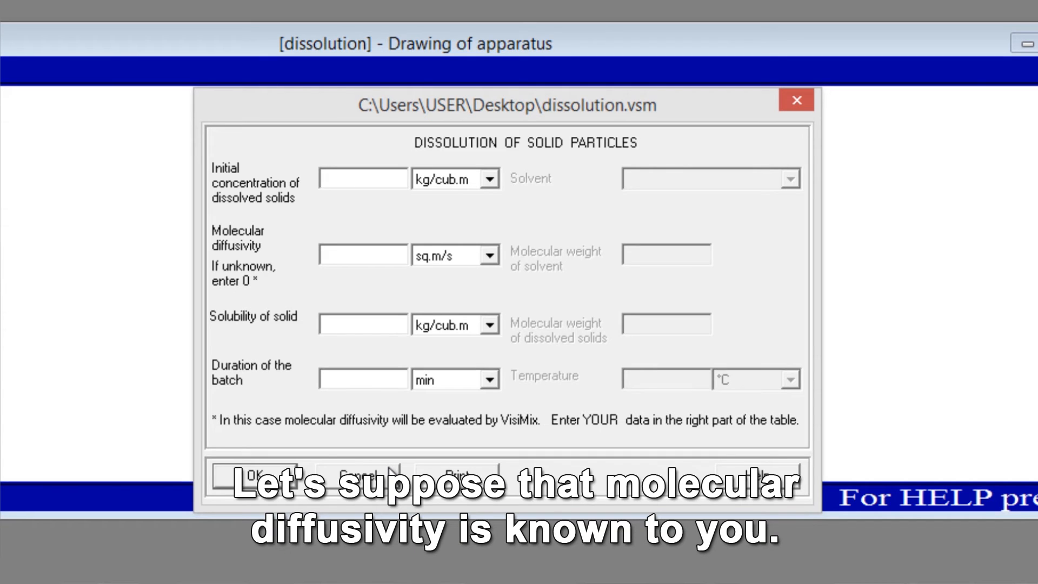
Calculate the dissolution time with initial dissolved concentration 0 kg/cub.m, molecular diffusivity 1.85e-10 sq.m/s, solubility 107 kg/cub.m and batch duration 30 min
text(0)
click(375, 257)
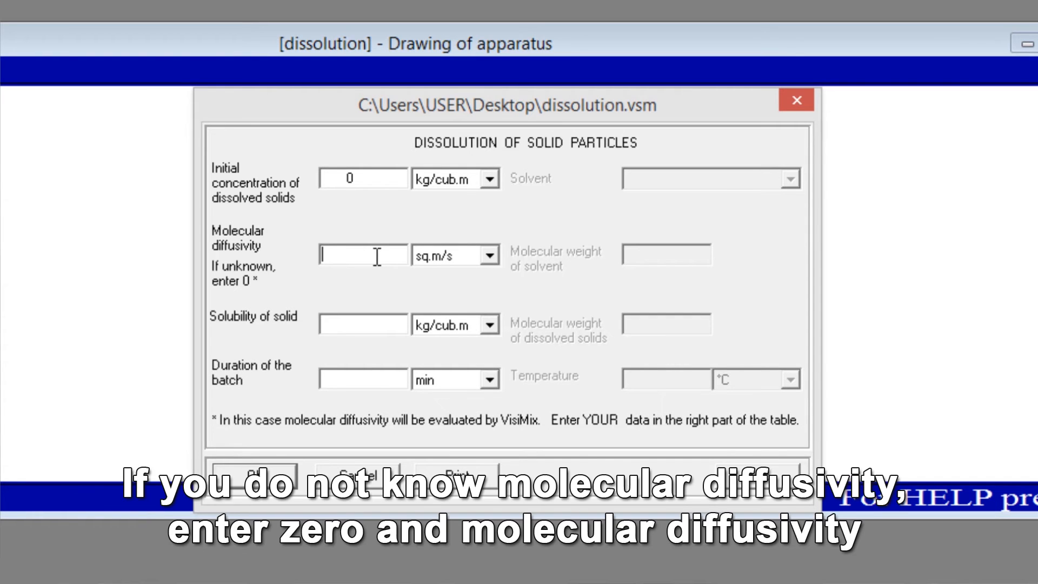
text(1.85e-10)
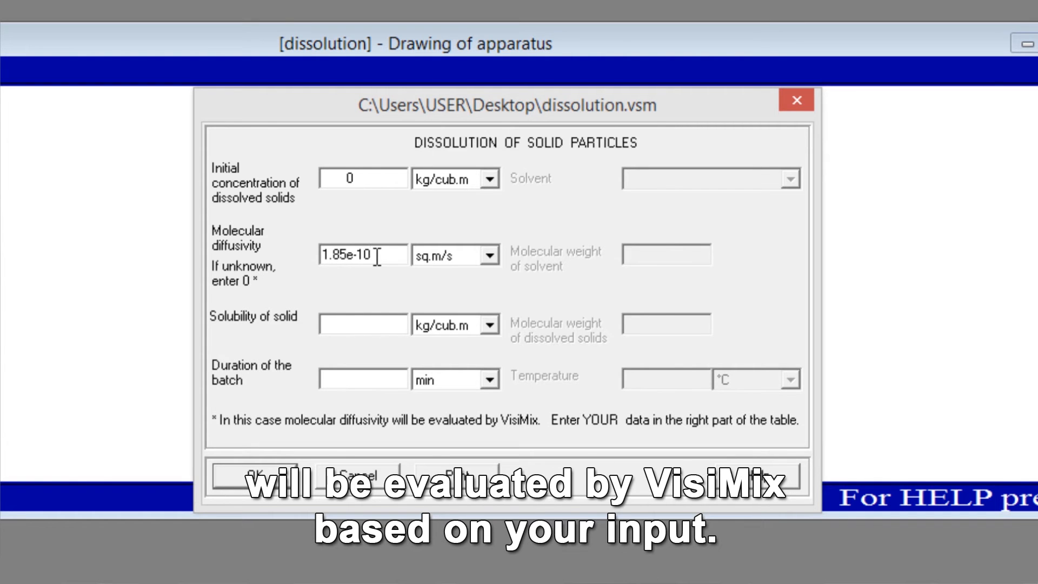
click(363, 323)
text(107)
click(372, 387)
text(30)
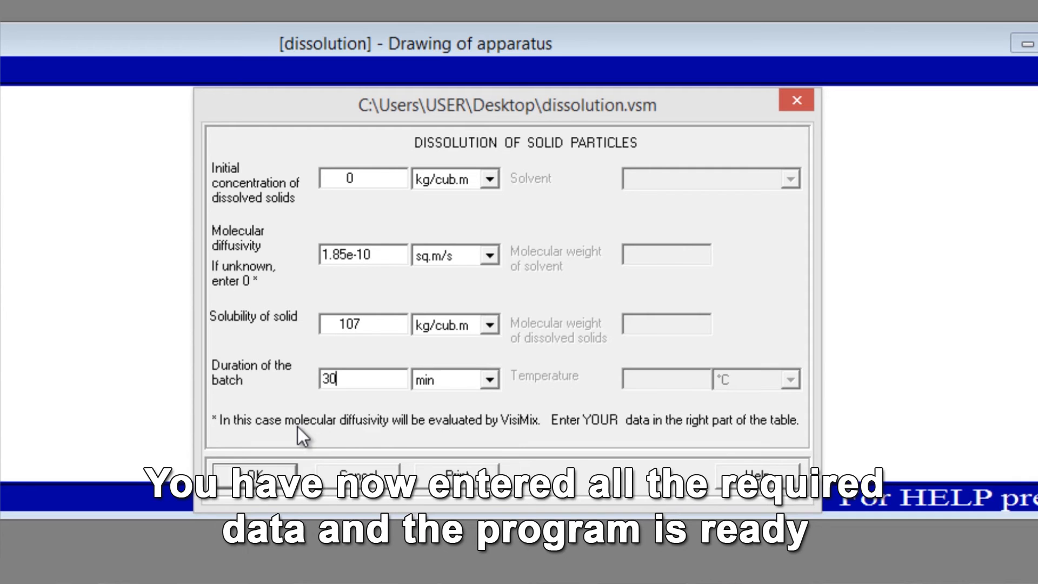
click(287, 474)
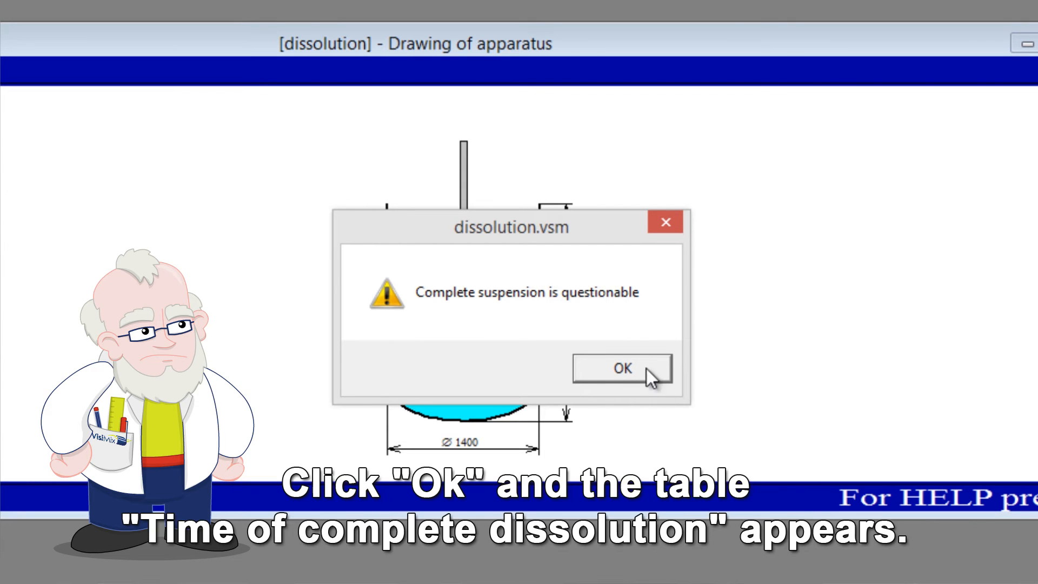
click(630, 368)
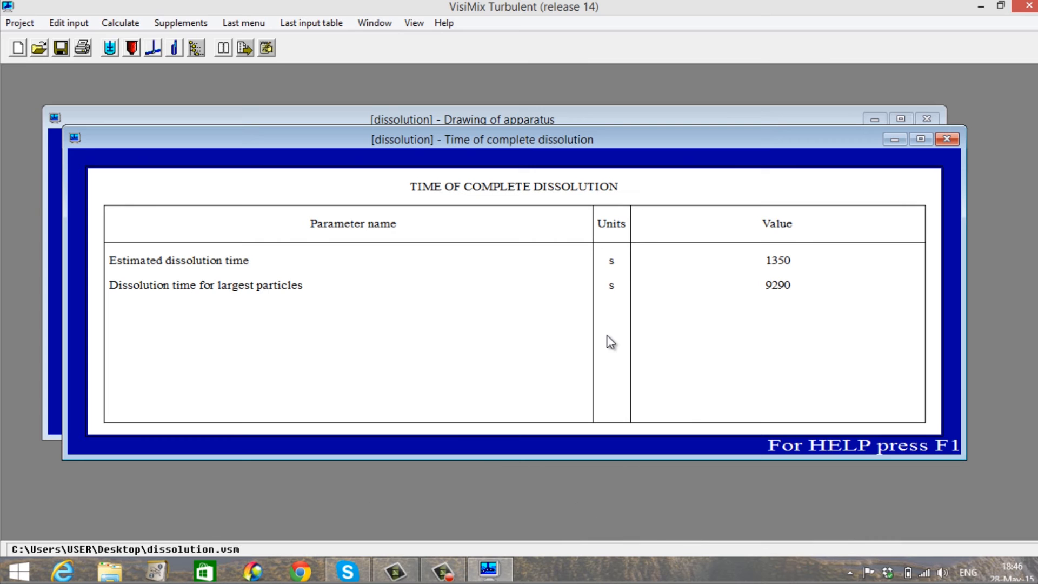
Set the pitched paddle's tip diameter to 680 mm and its number of blades to 4, and recalculate the dissolution time
click(155, 49)
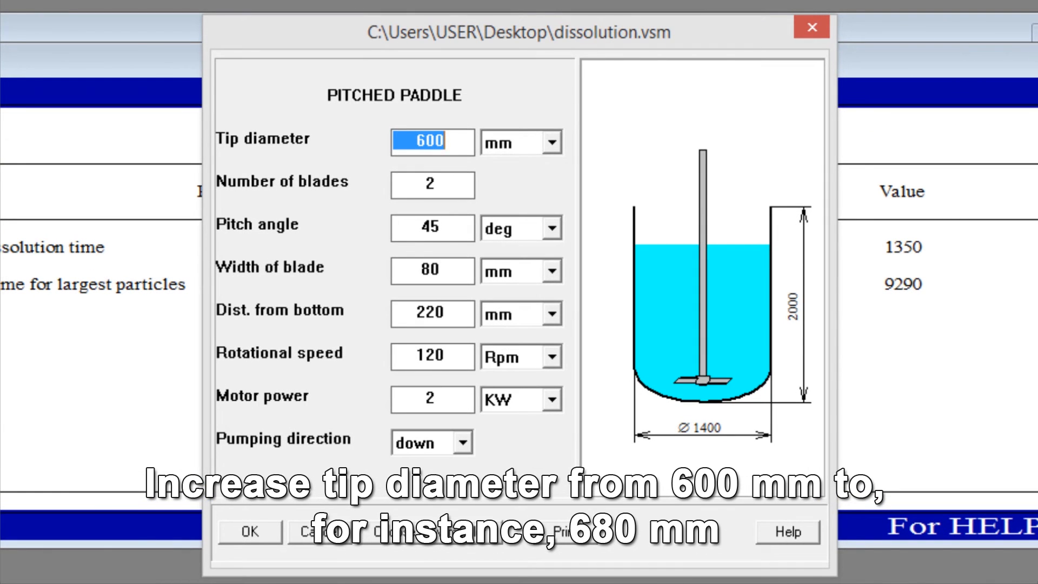
text(680)
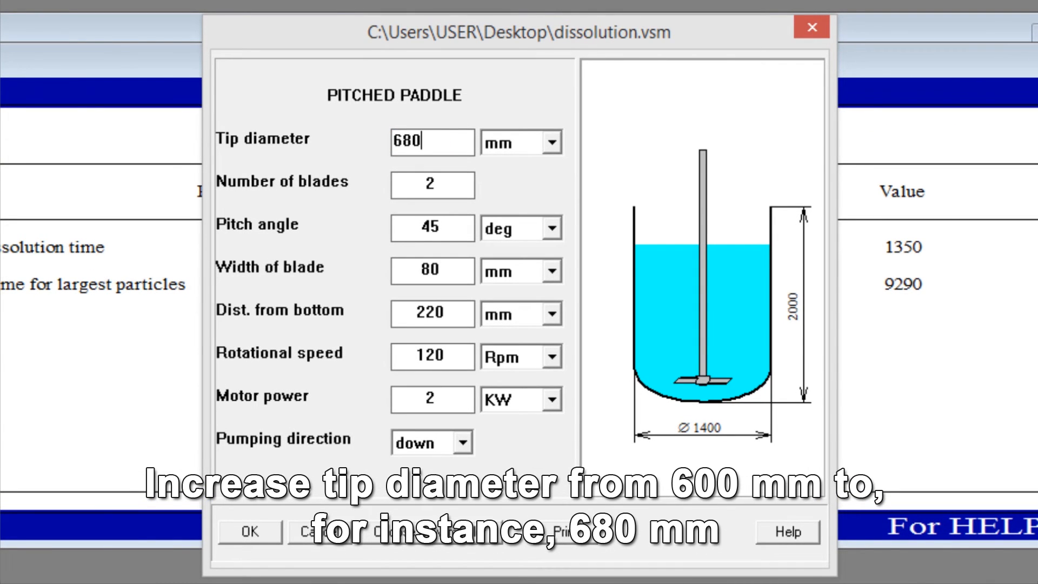
double_click(440, 186)
text(4)
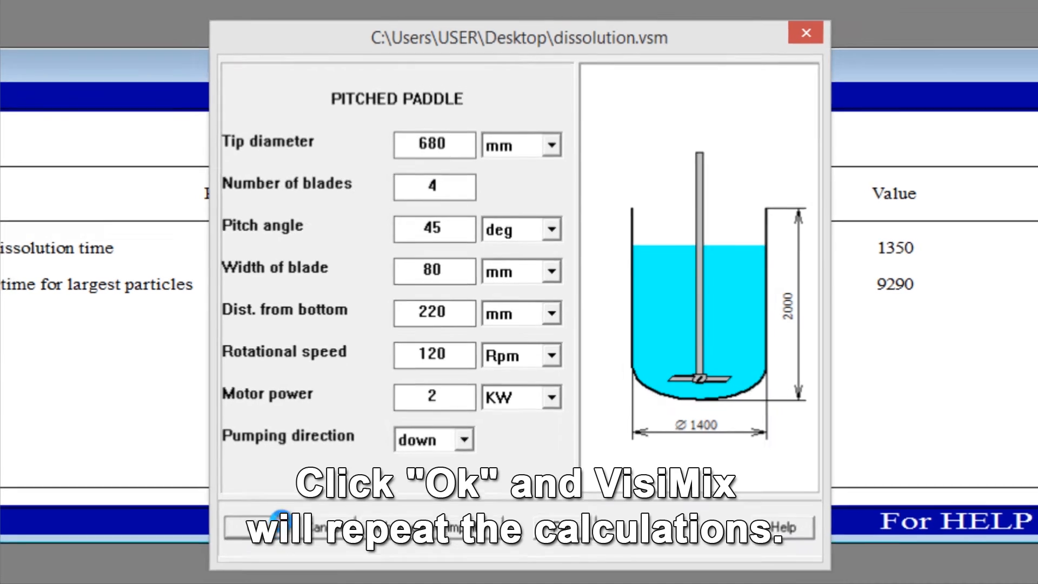
click(282, 516)
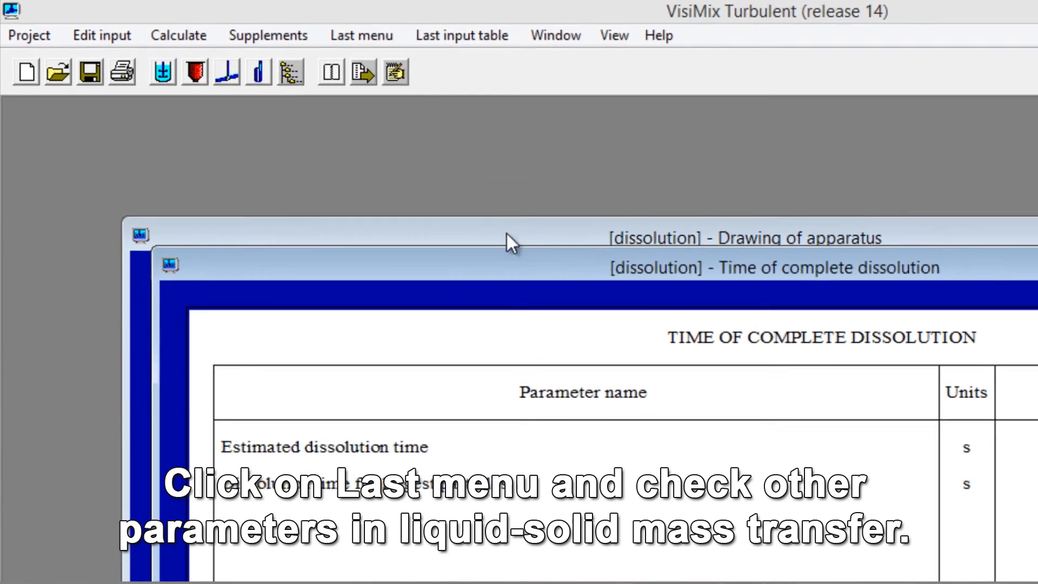
Open the graph of solid particle diameter versus time and run its simulation
click(340, 33)
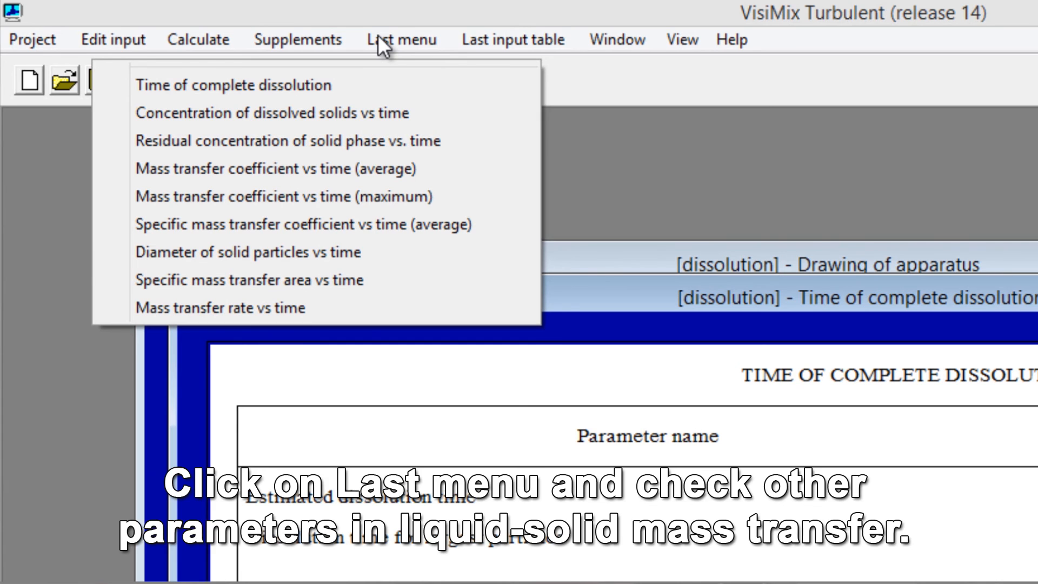
click(326, 252)
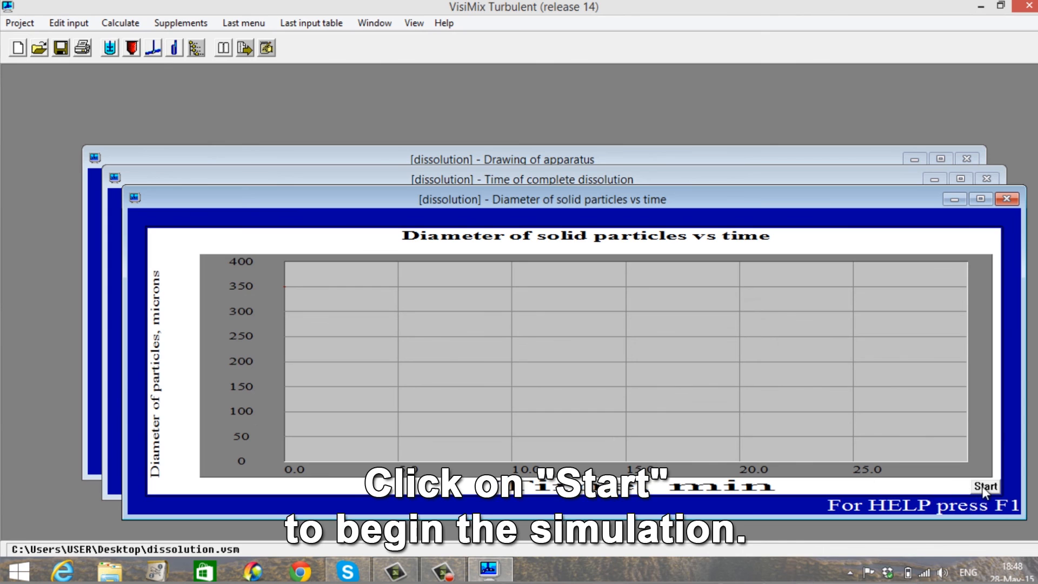
click(982, 486)
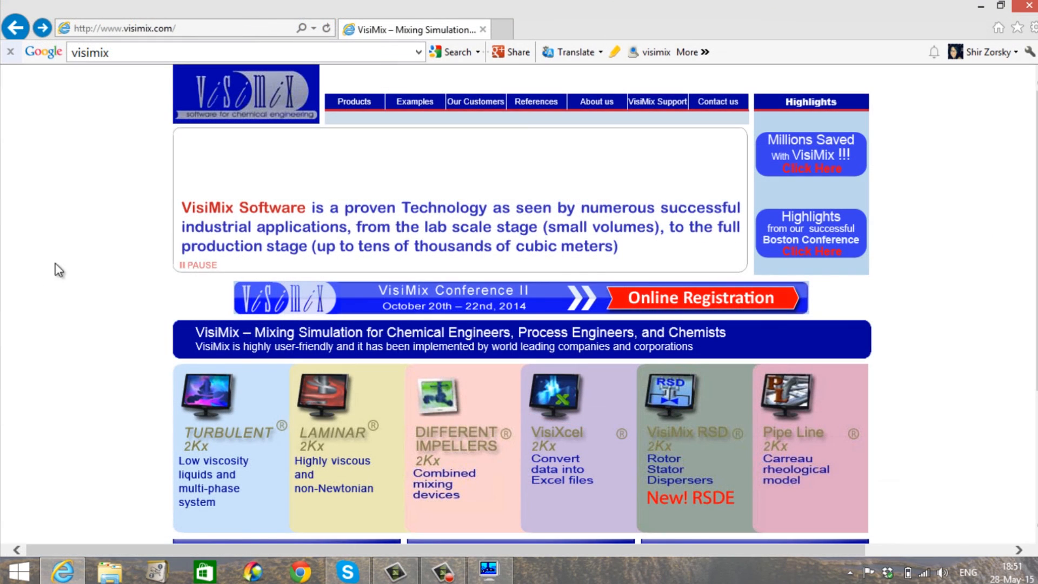
Open the Application Examples page on the VisiMix website in the browser and look through the Turbulent, Laminar and Different Impellers examples
mouse_move(414, 105)
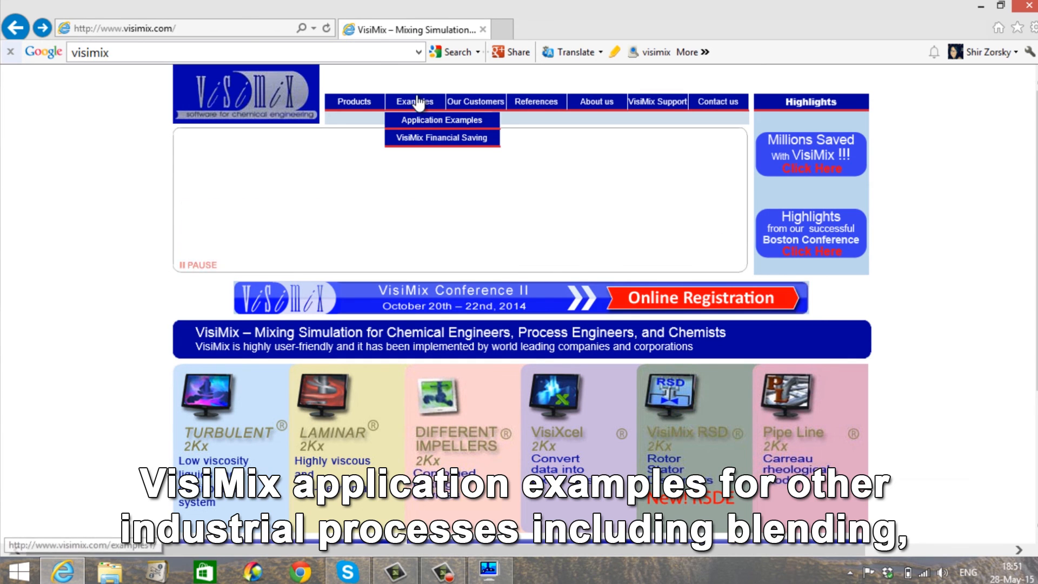
click(424, 121)
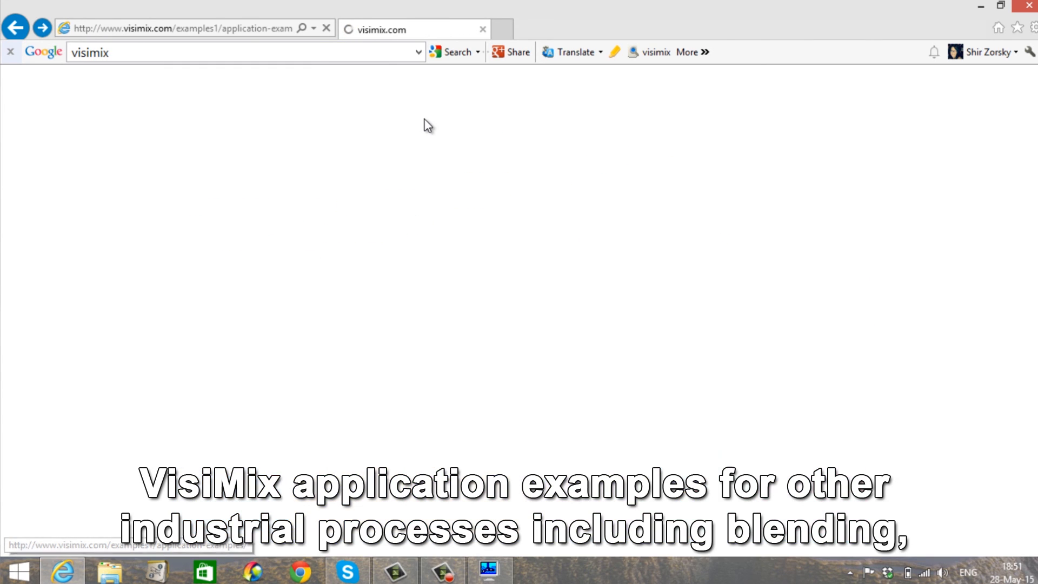
scroll(462, 264, down, 3)
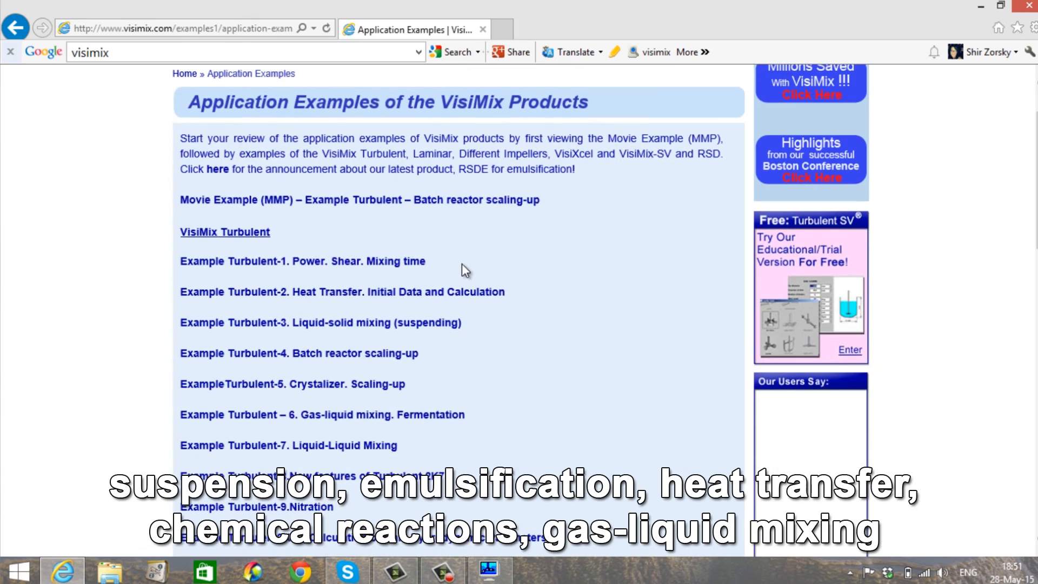
scroll(474, 281, down, 7)
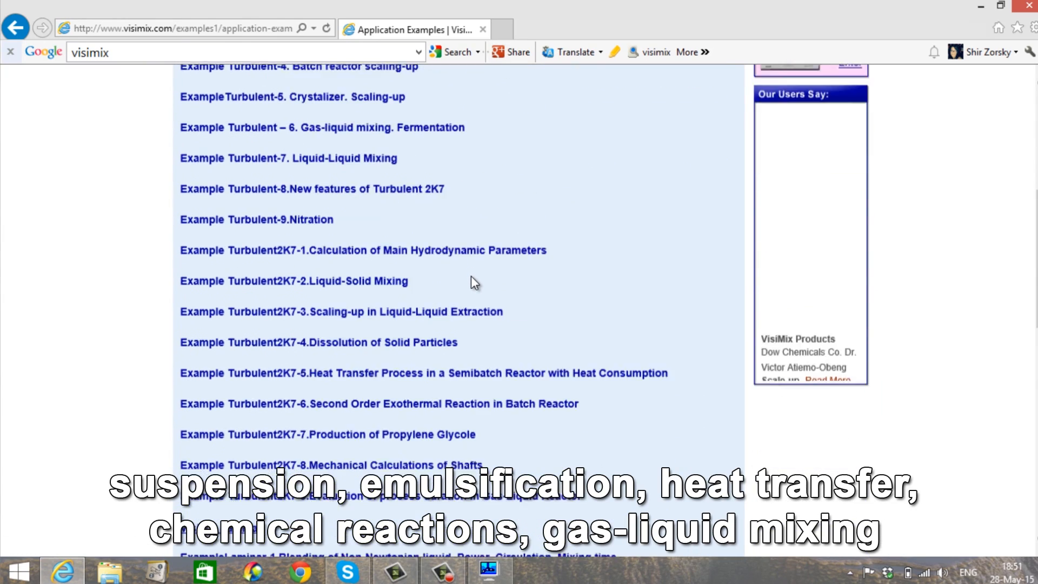
scroll(474, 281, down, 5)
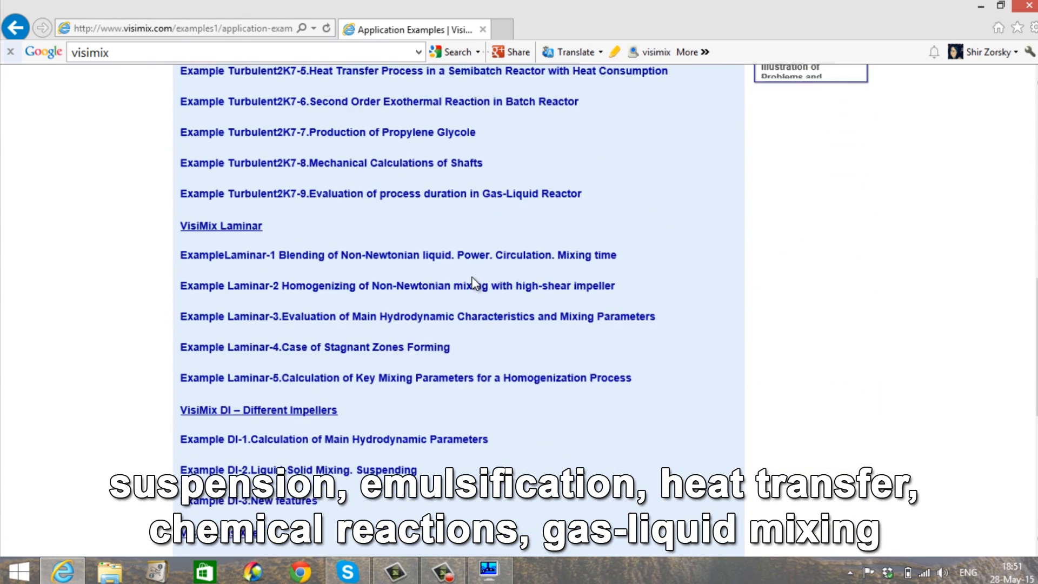